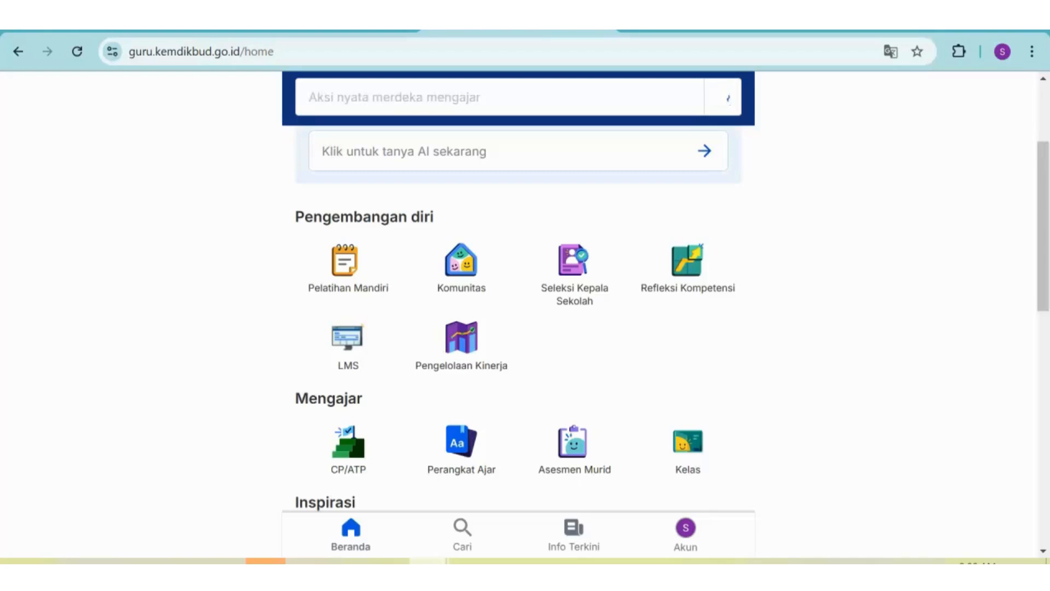
# Open Pengelolaan Kinerja as Guru, Sebagai Pegawai, and continue the January–December 2025 performance plan.
pyautogui.click(473, 349)
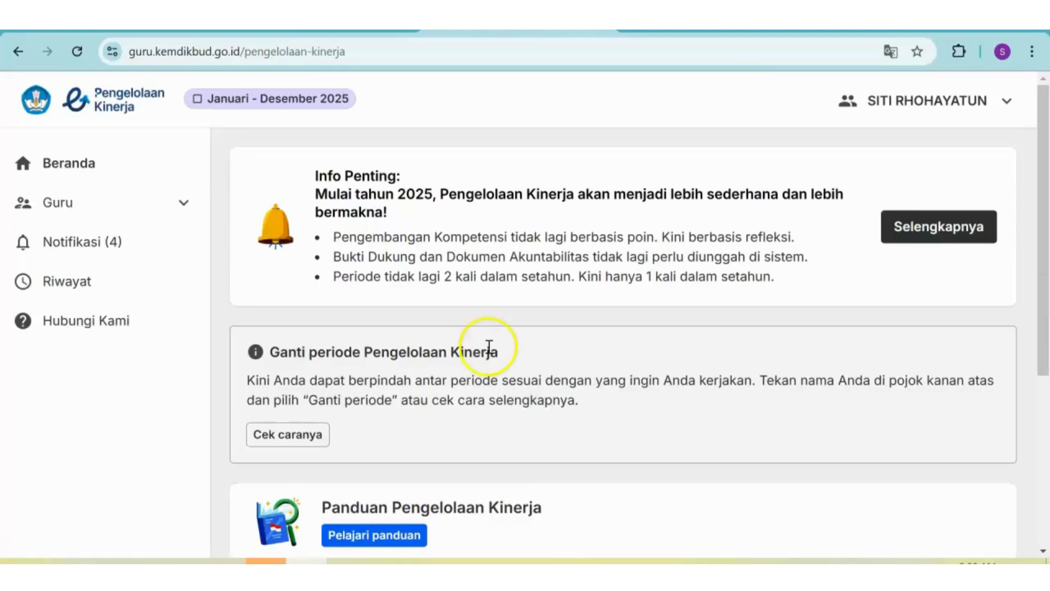
pyautogui.click(183, 201)
pyautogui.click(147, 254)
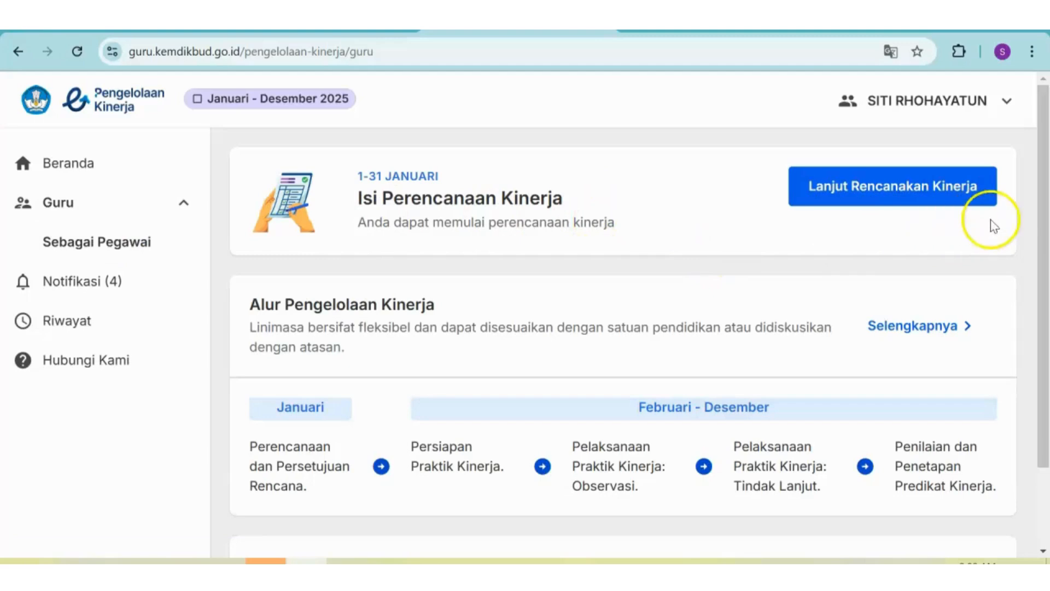
pyautogui.click(894, 198)
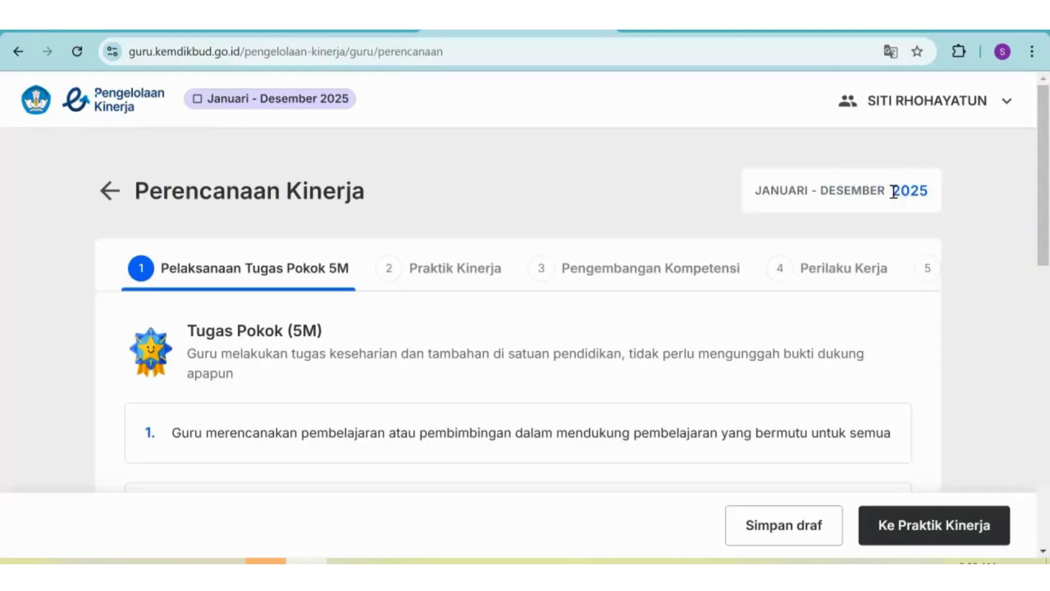
# Review the Pelaksanaan Tugas Pokok 5M and Praktik Kinerja stages and proceed to Pengembangan Kompetensi.
pyautogui.moveTo(1044, 246); pyautogui.dragTo(1045, 525)
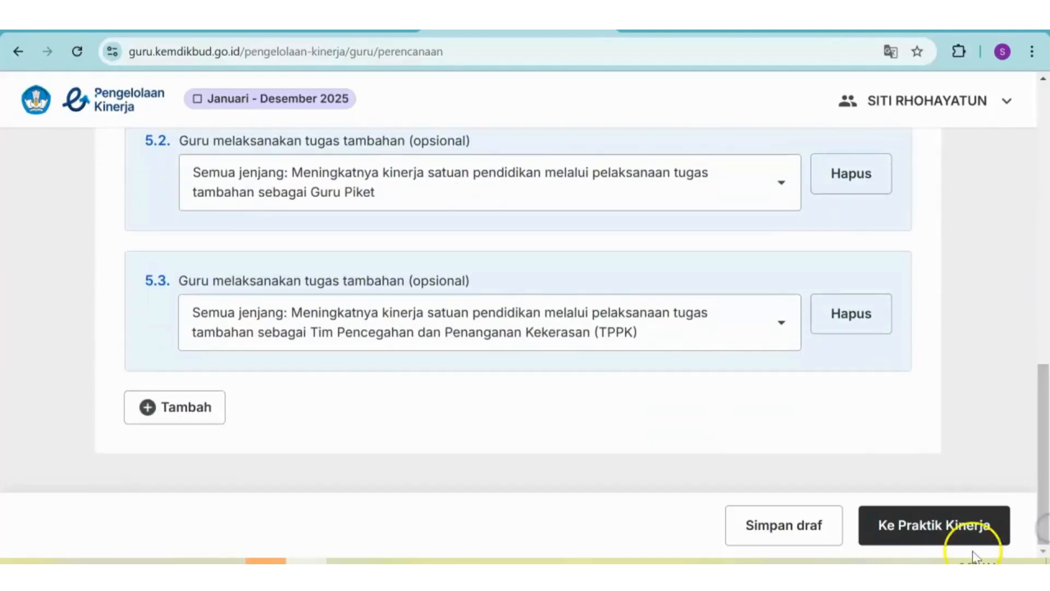
pyautogui.click(903, 539)
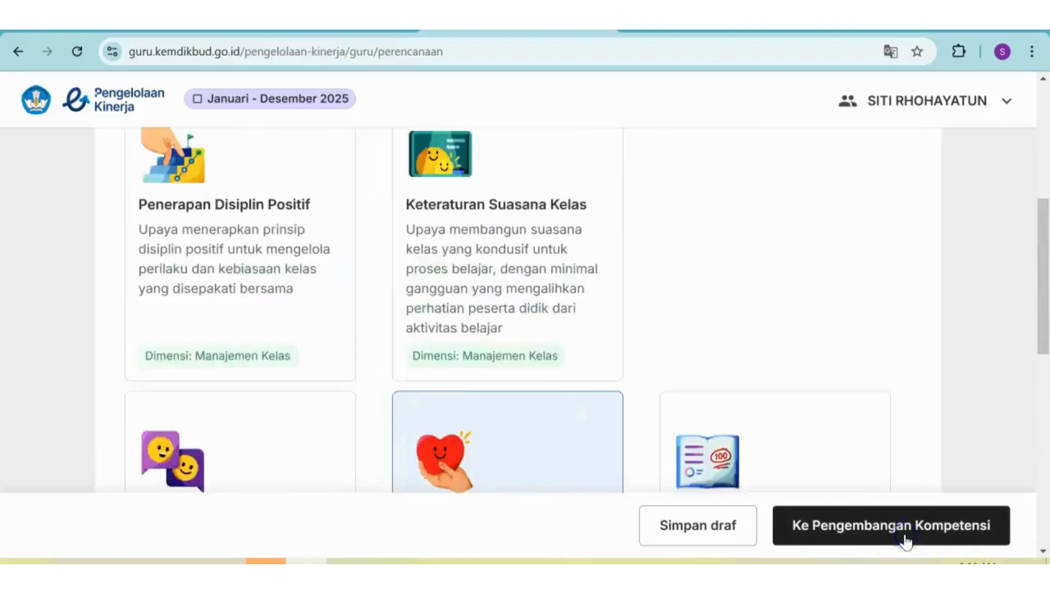
pyautogui.moveTo(1045, 187); pyautogui.dragTo(1045, 203)
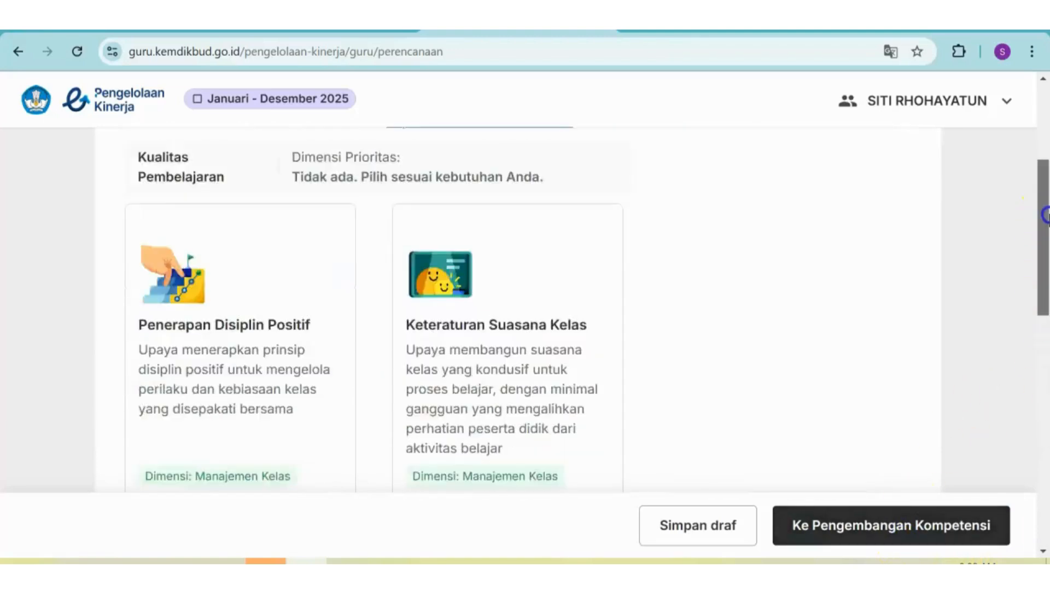
pyautogui.scroll(-7, 605, 283)
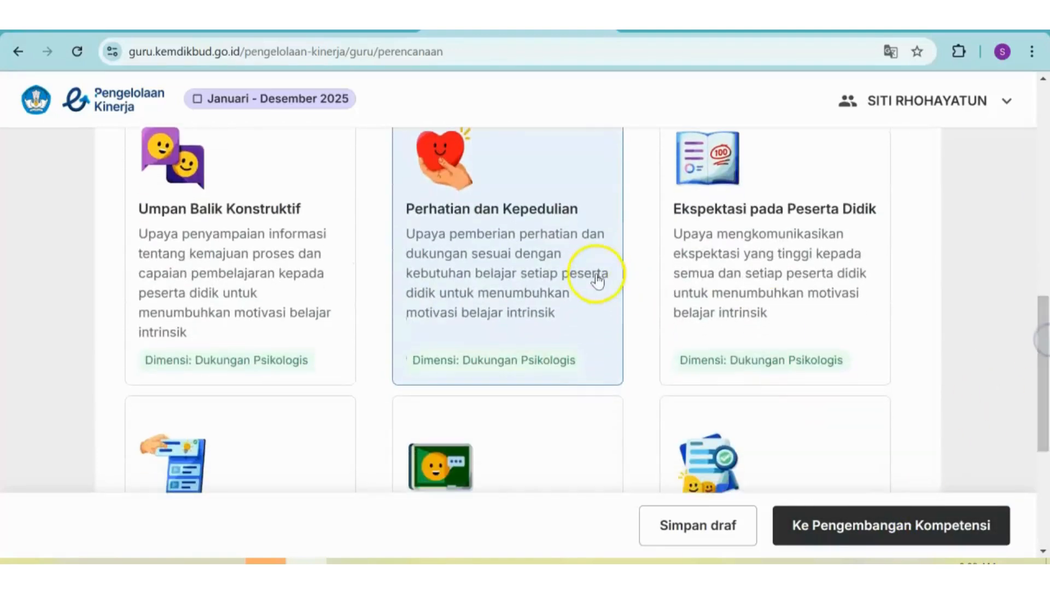
pyautogui.click(913, 527)
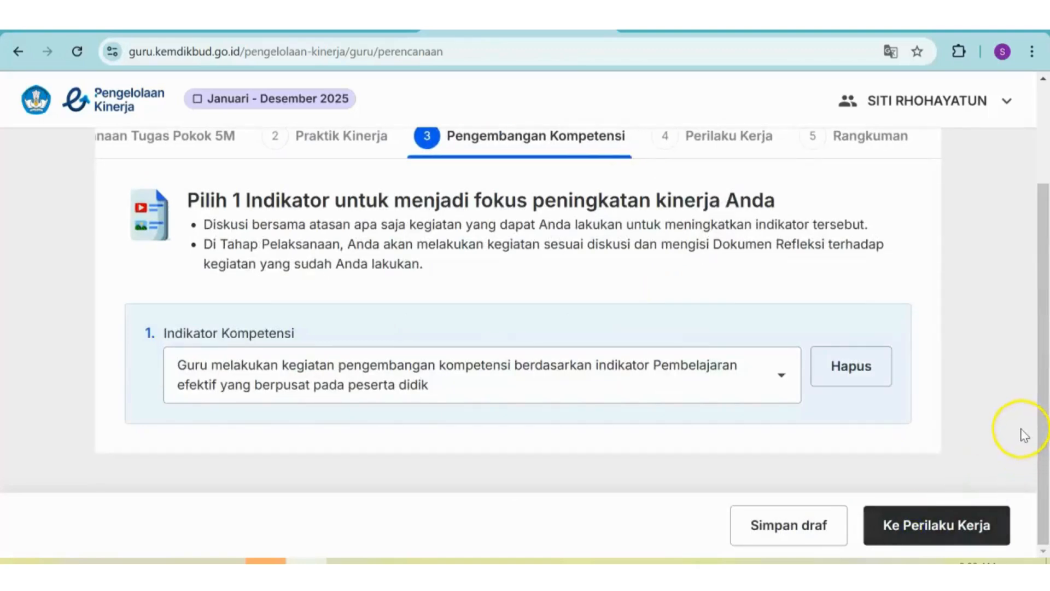
# Set the Indikator Kompetensi to the one on "Kolaborasi untuk peningkatan pembelajaran" and proceed to Perilaku Kerja.
pyautogui.click(780, 388)
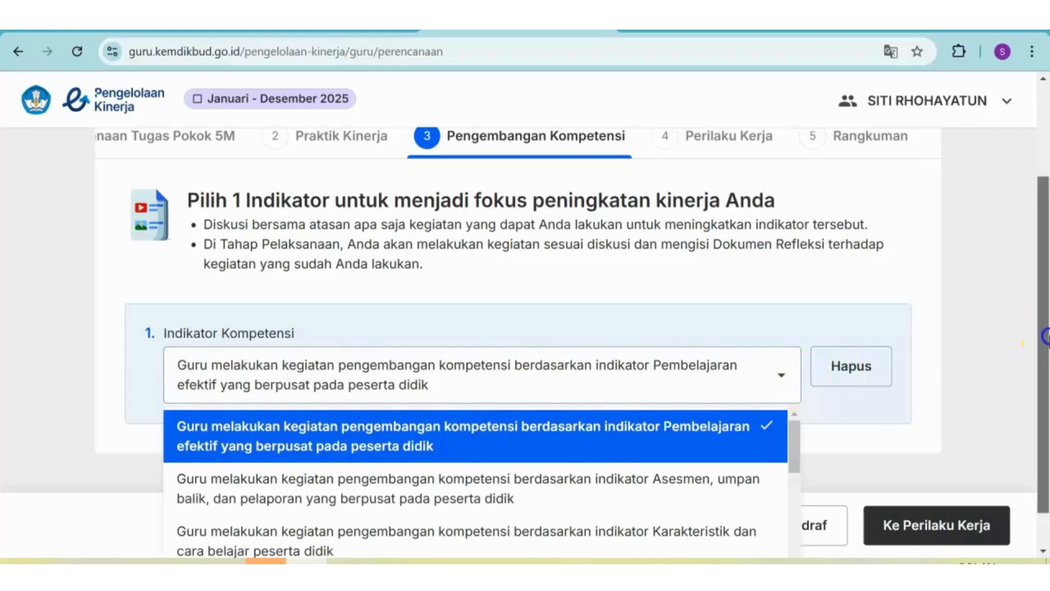
pyautogui.moveTo(1042, 328); pyautogui.dragTo(1045, 376)
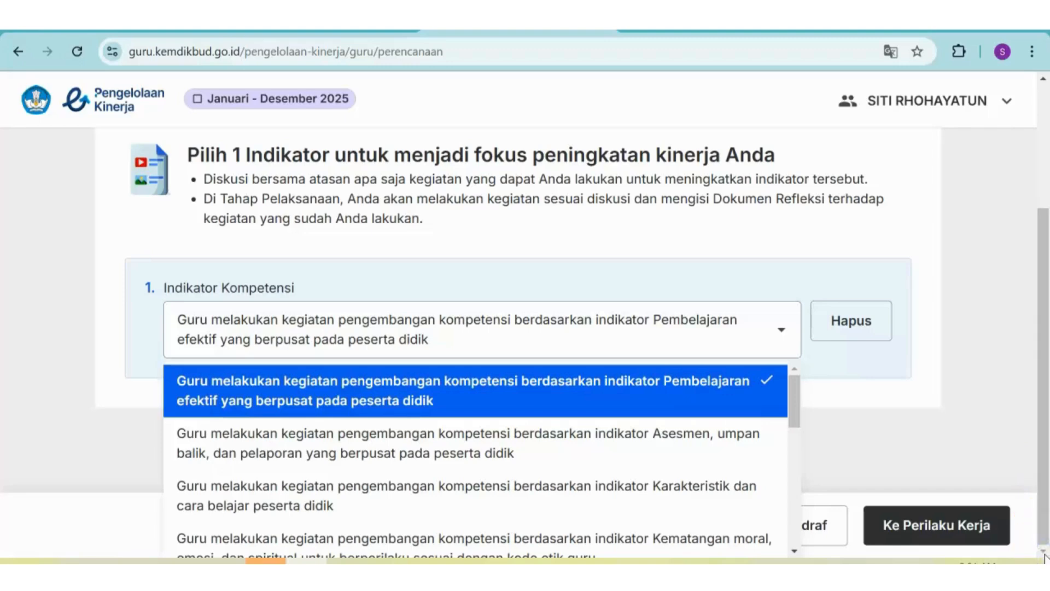
pyautogui.click(1046, 438)
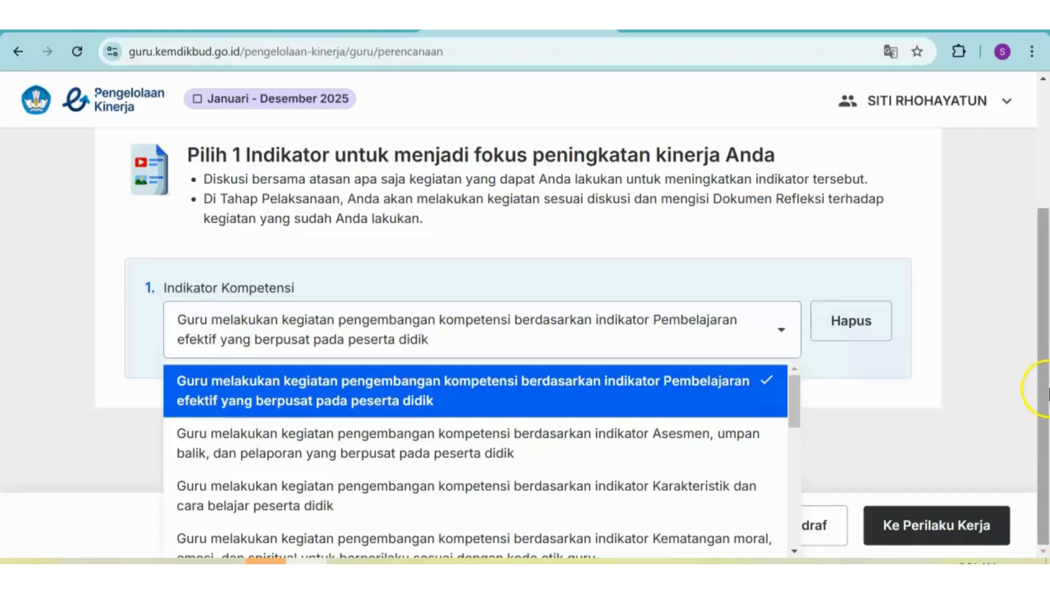
pyautogui.click(792, 397)
pyautogui.moveTo(796, 411); pyautogui.dragTo(812, 487)
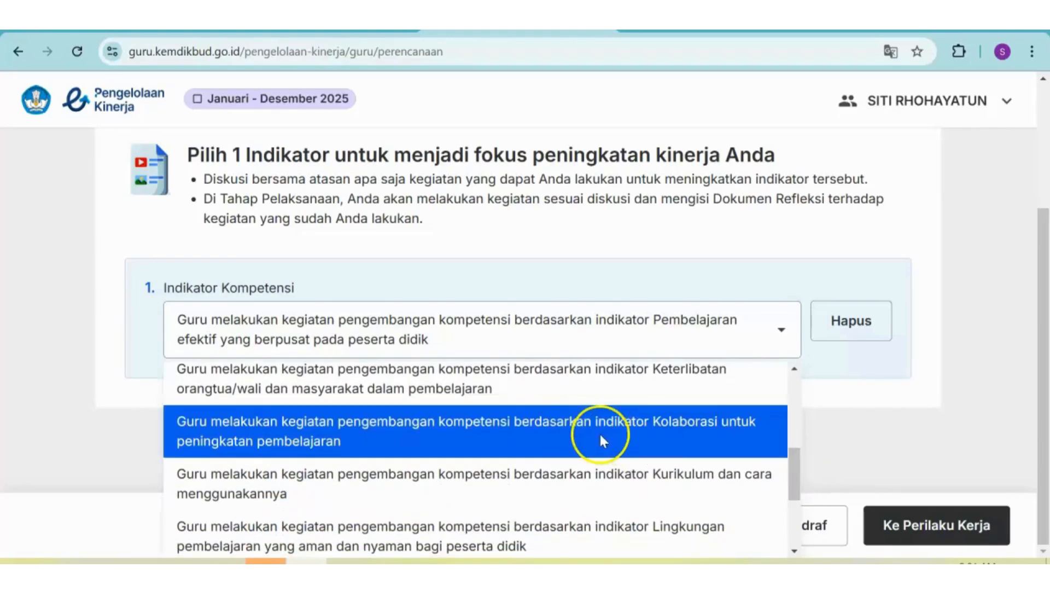
pyautogui.click(551, 426)
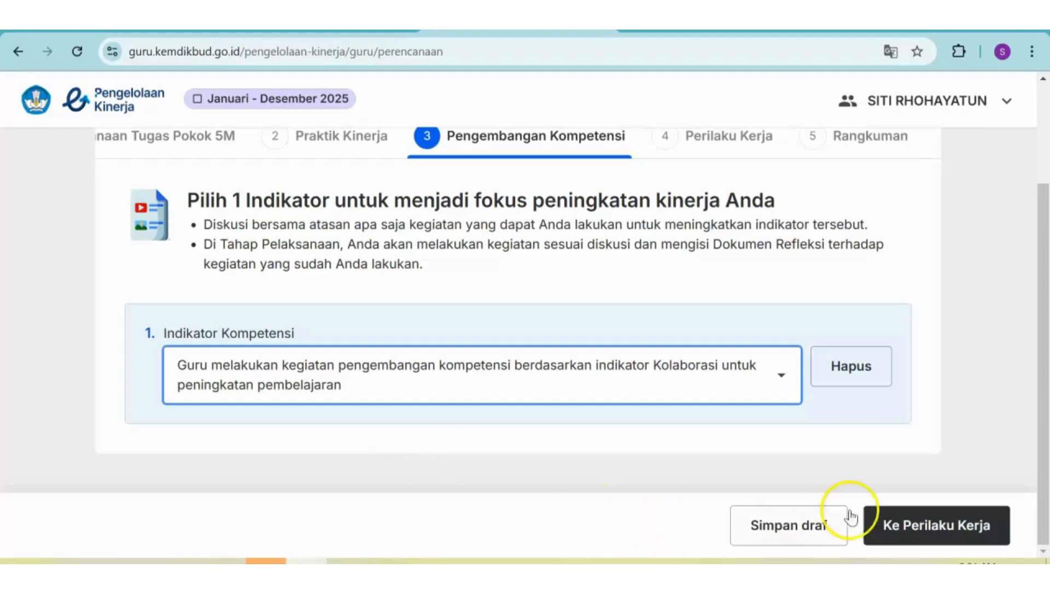
pyautogui.click(945, 541)
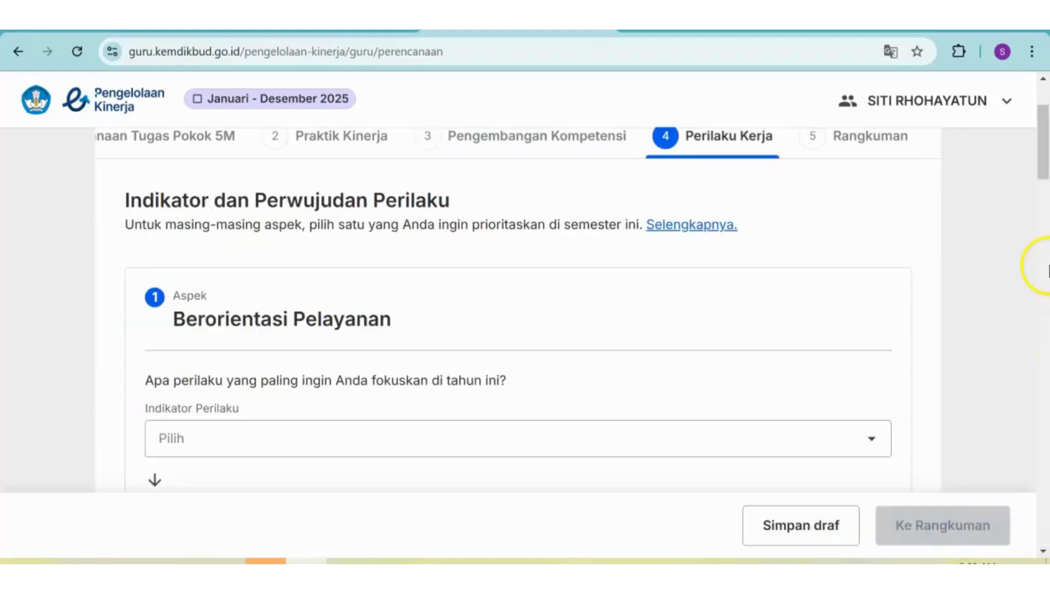
# For Berorientasi Pelayanan, choose indicator "Memahami kebutuhan peserta didik dan berusaha memenuhinya" and perwujudan "Mengidentifikasi kebutuhan peserta didik secara proaktif".
pyautogui.moveTo(1042, 159)
pyautogui.mouseDown()
pyautogui.moveTo(1044, 175)
pyautogui.moveTo(1045, 158)
pyautogui.mouseUp()
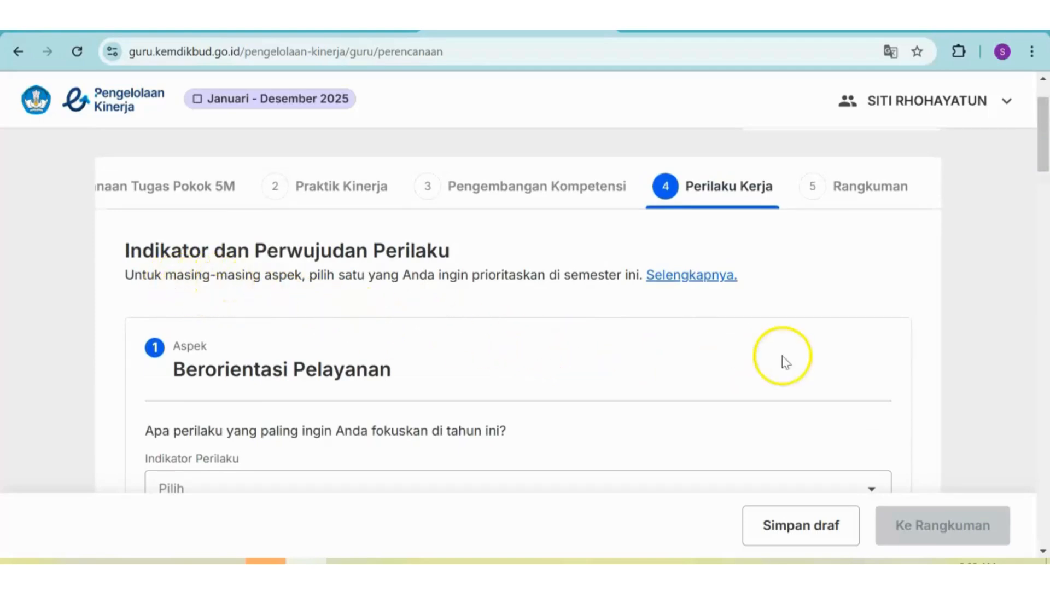
pyautogui.moveTo(1044, 138); pyautogui.dragTo(1043, 170)
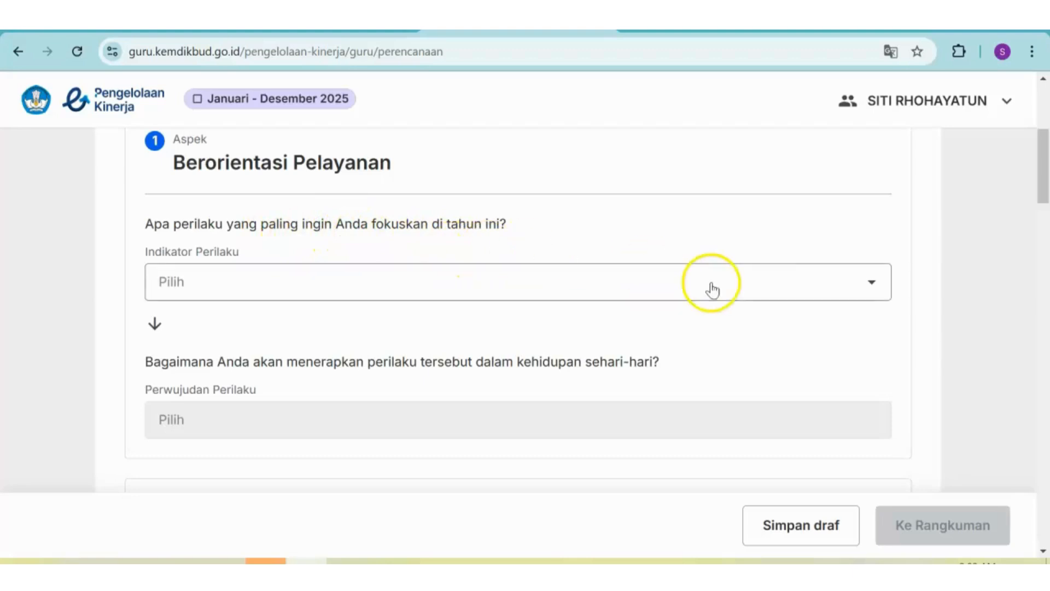
pyautogui.click(877, 286)
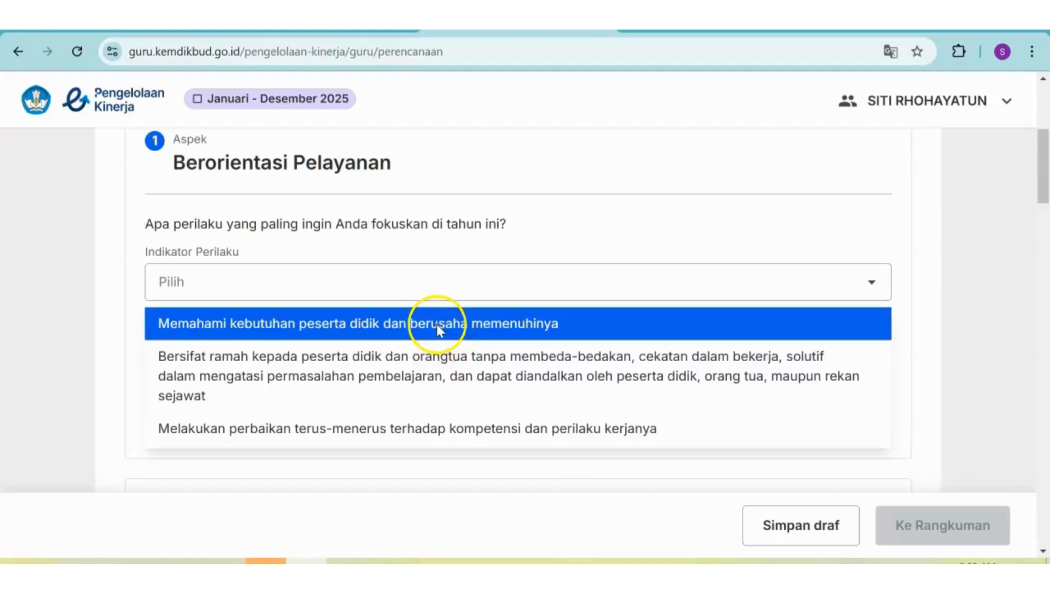
pyautogui.click(437, 324)
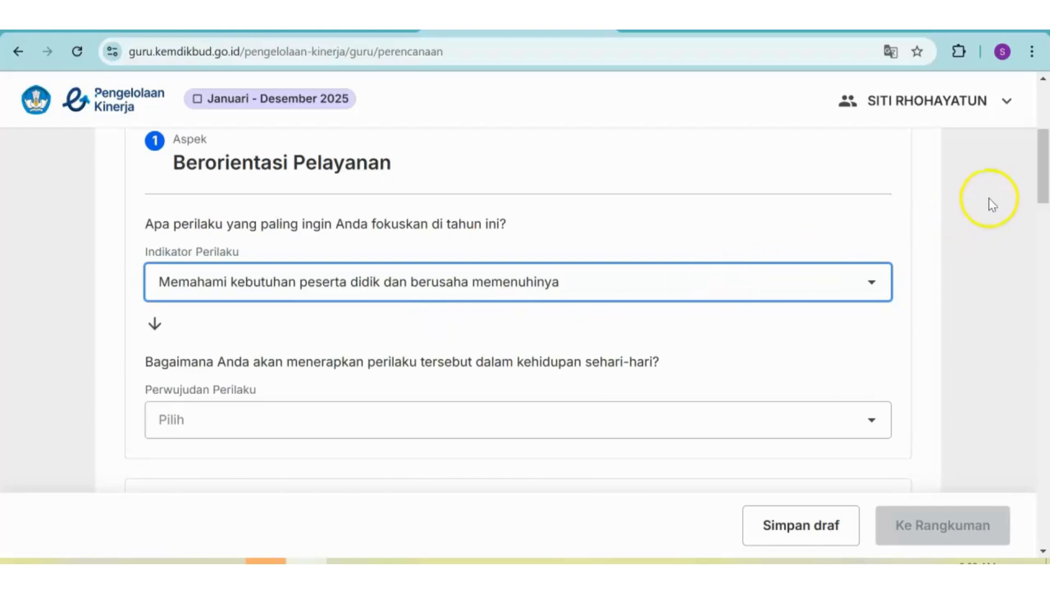
pyautogui.moveTo(1043, 188); pyautogui.dragTo(1041, 212)
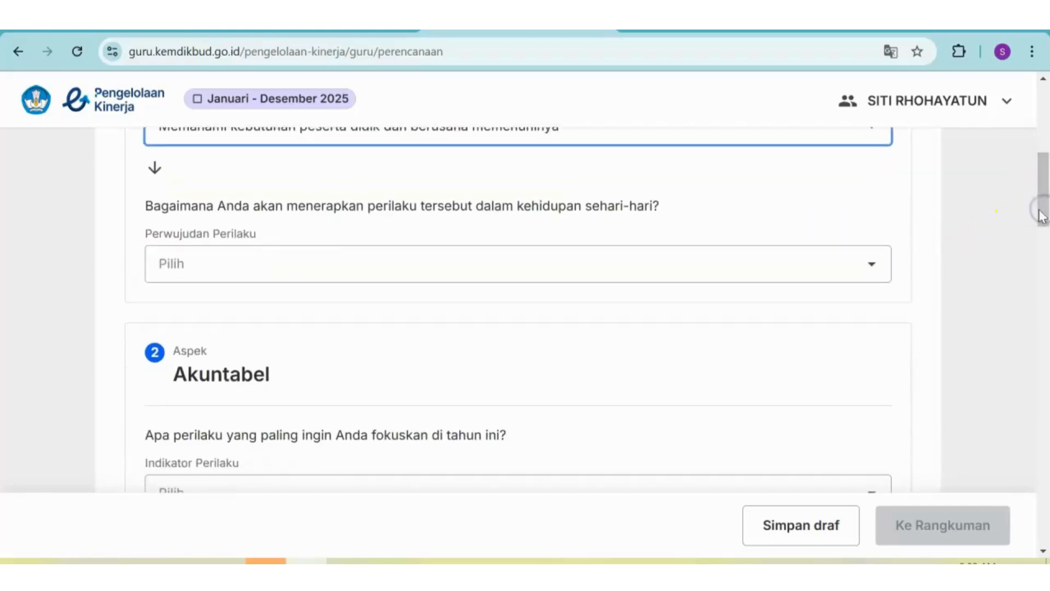
pyautogui.click(871, 261)
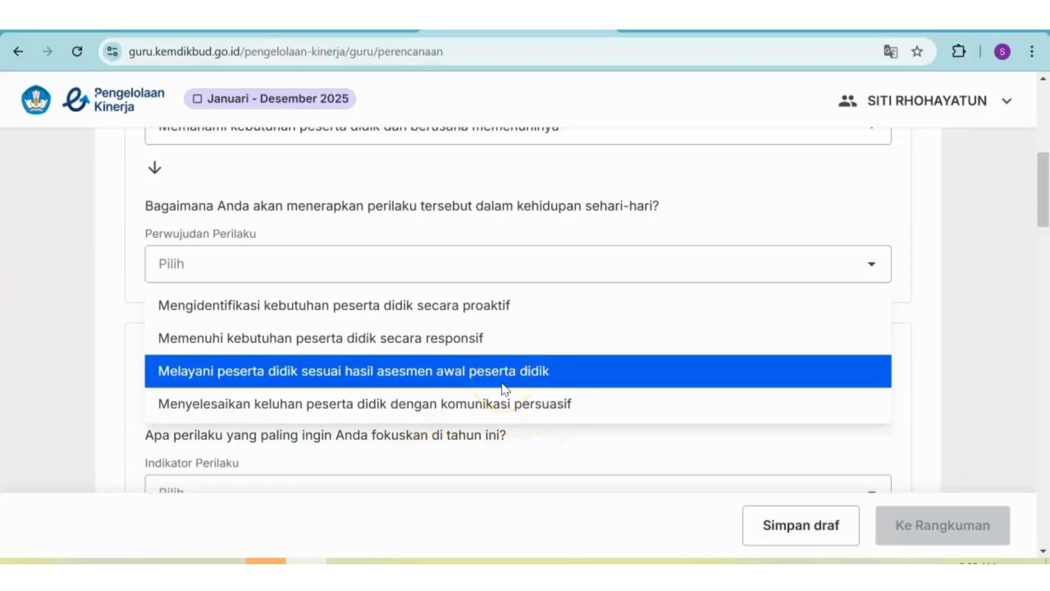
pyautogui.click(397, 307)
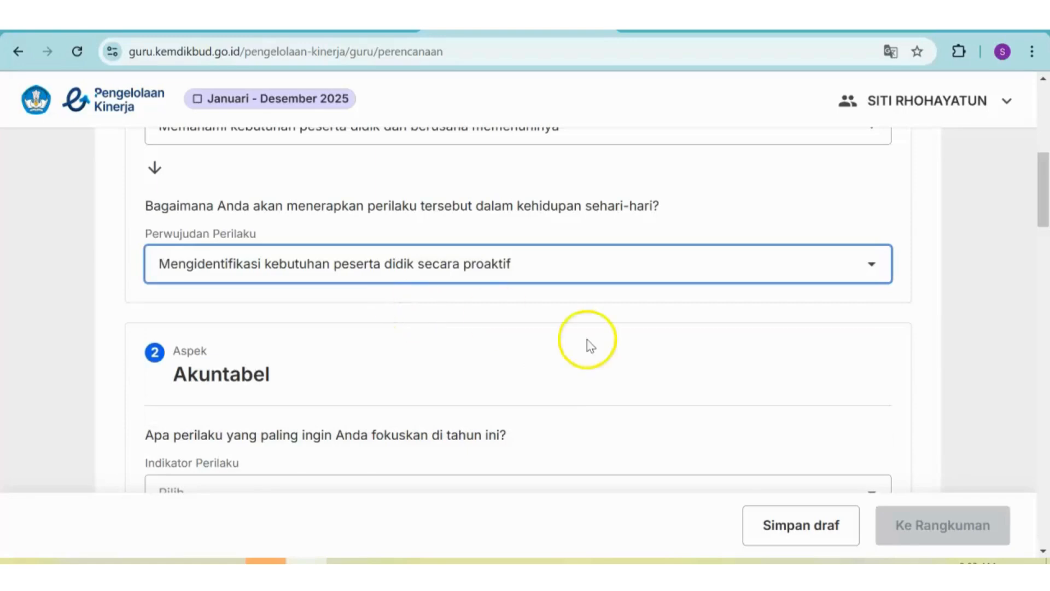
# For Akuntabel, choose indicator "Memanfaatkan sumber daya satuan pendidikan dengan bertanggung jawab, efektif, dan efisien" and perwujudan "Memanfaatkan fasilitas pembelajaran sesuai dengan peruntukannya".
pyautogui.moveTo(1045, 203); pyautogui.dragTo(1044, 242)
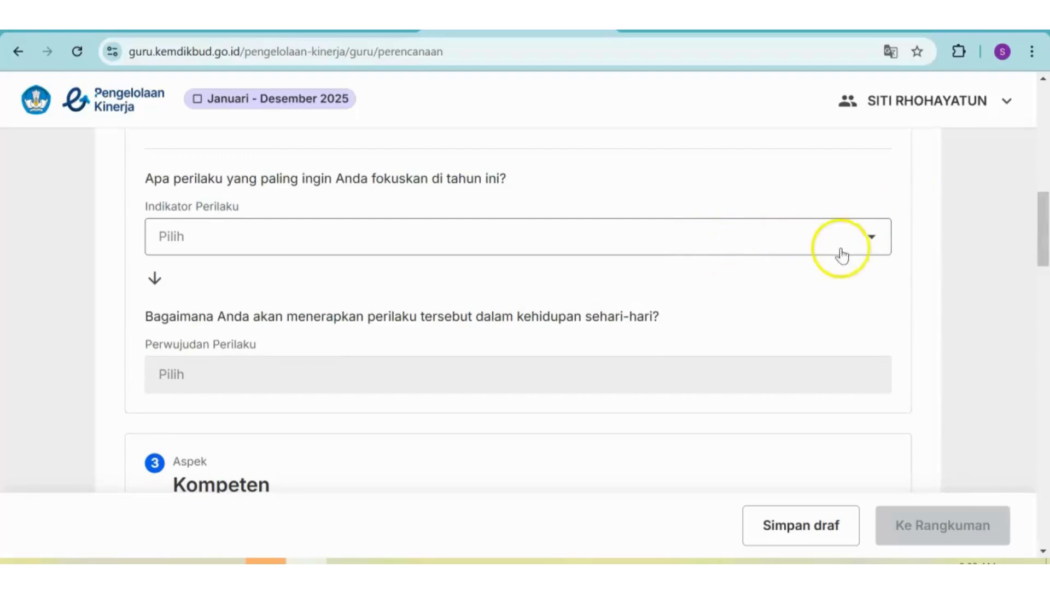
pyautogui.click(877, 239)
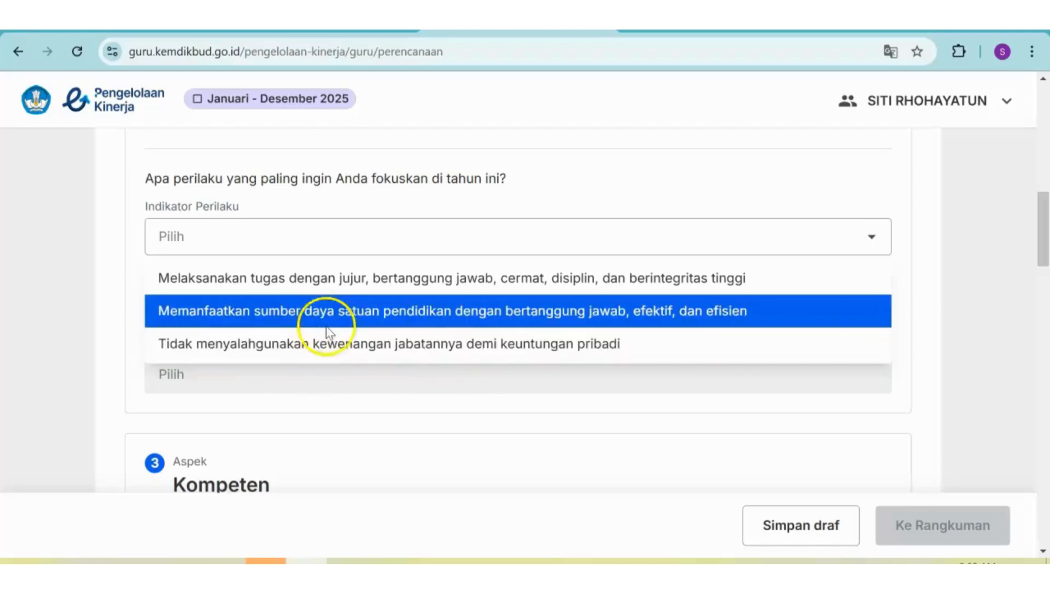
pyautogui.click(274, 310)
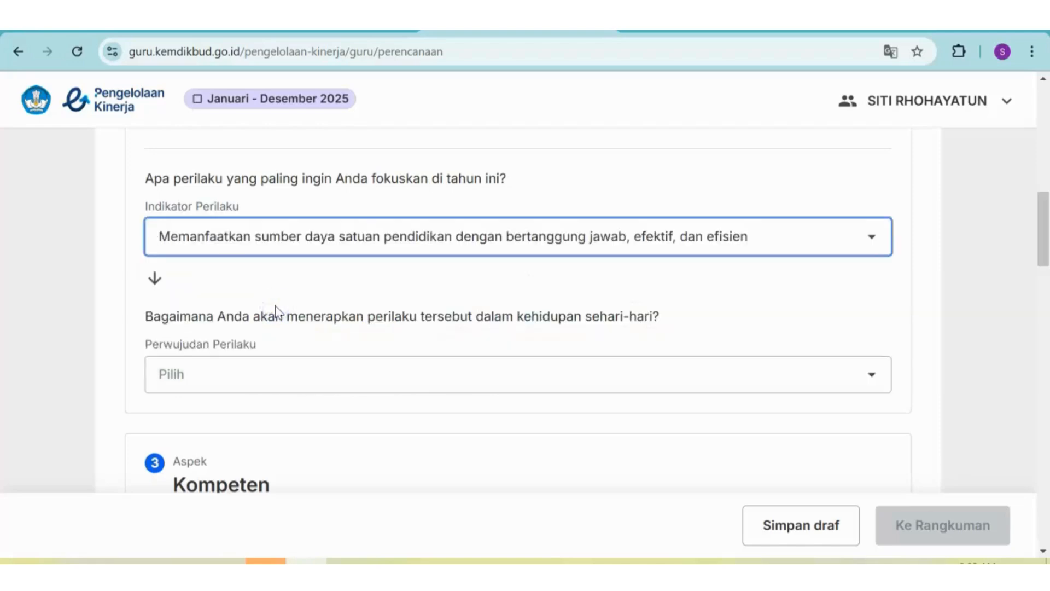
pyautogui.click(882, 376)
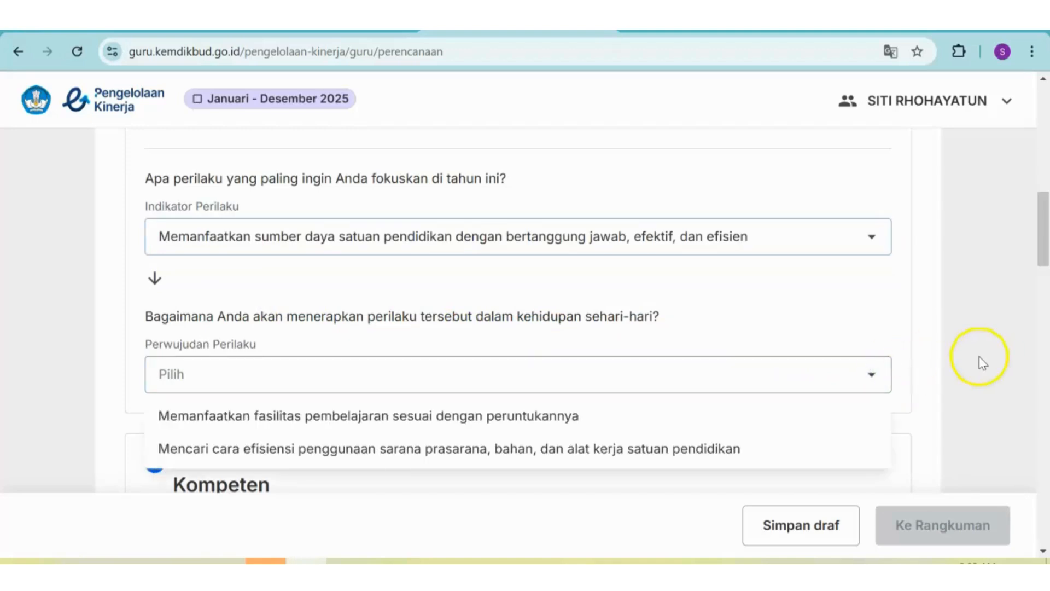
pyautogui.moveTo(1044, 239); pyautogui.dragTo(1045, 266)
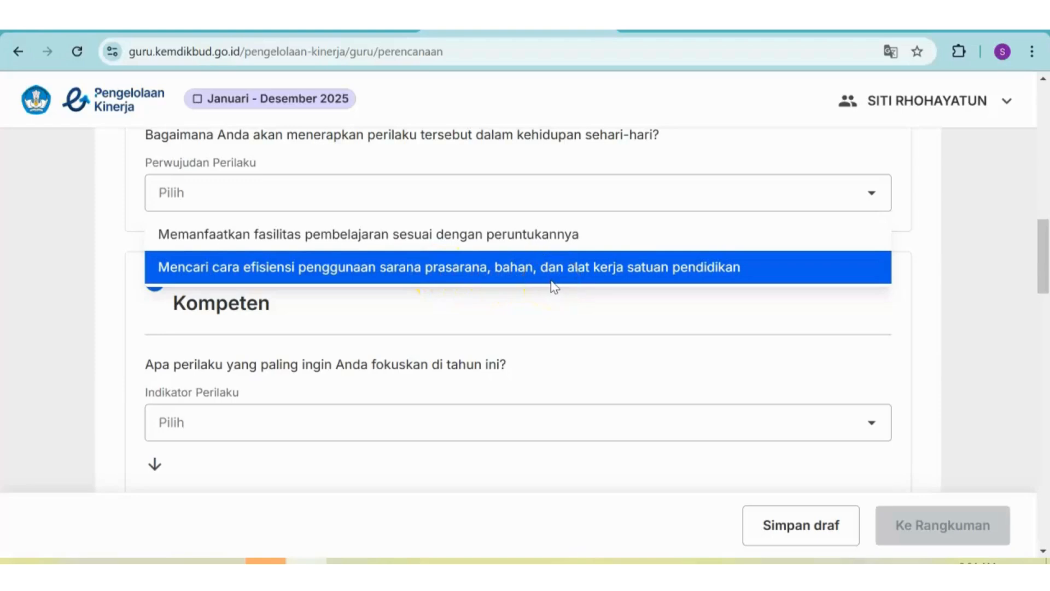
pyautogui.click(478, 241)
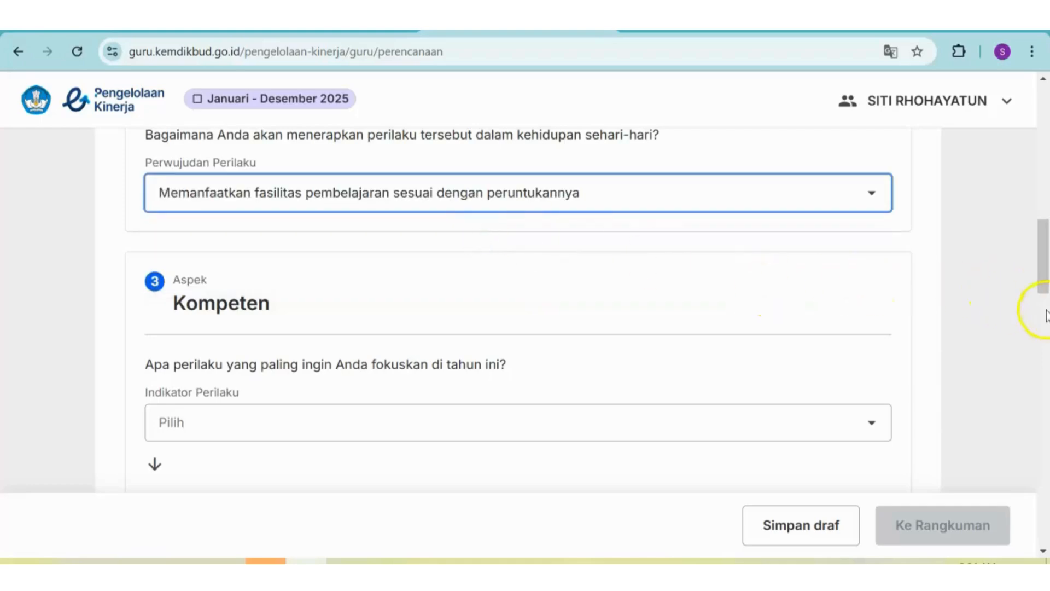
# For Kompeten, choose indicator "Membantu peserta didik, rekan sejawat, dan orang lain untuk saling belajar" and perwujudan "Memberikan kesempatan orang lain untuk menyampaikan pendapat".
pyautogui.moveTo(1045, 268); pyautogui.dragTo(1045, 281)
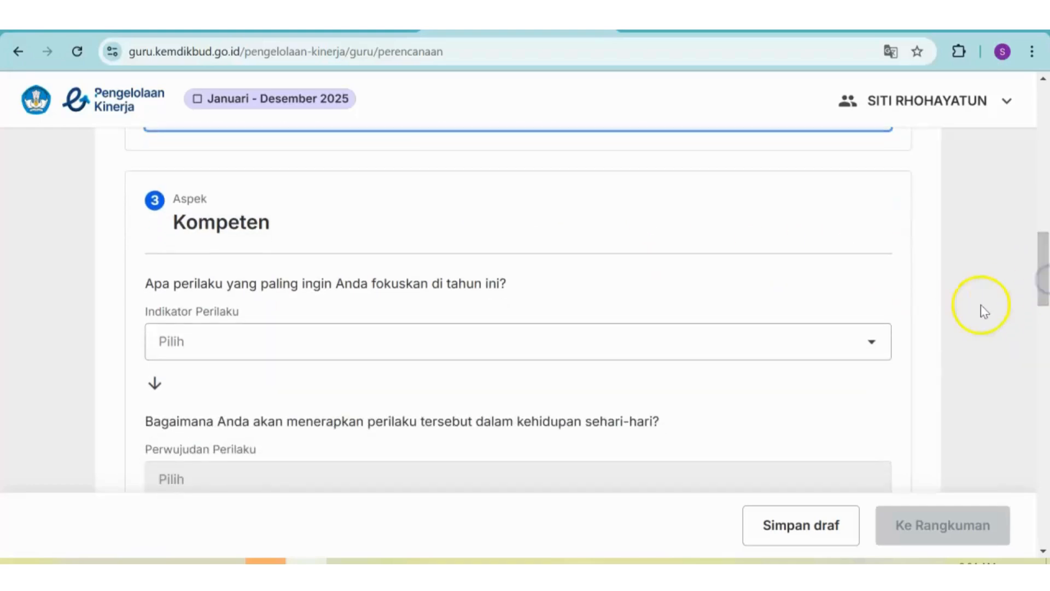
pyautogui.click(875, 352)
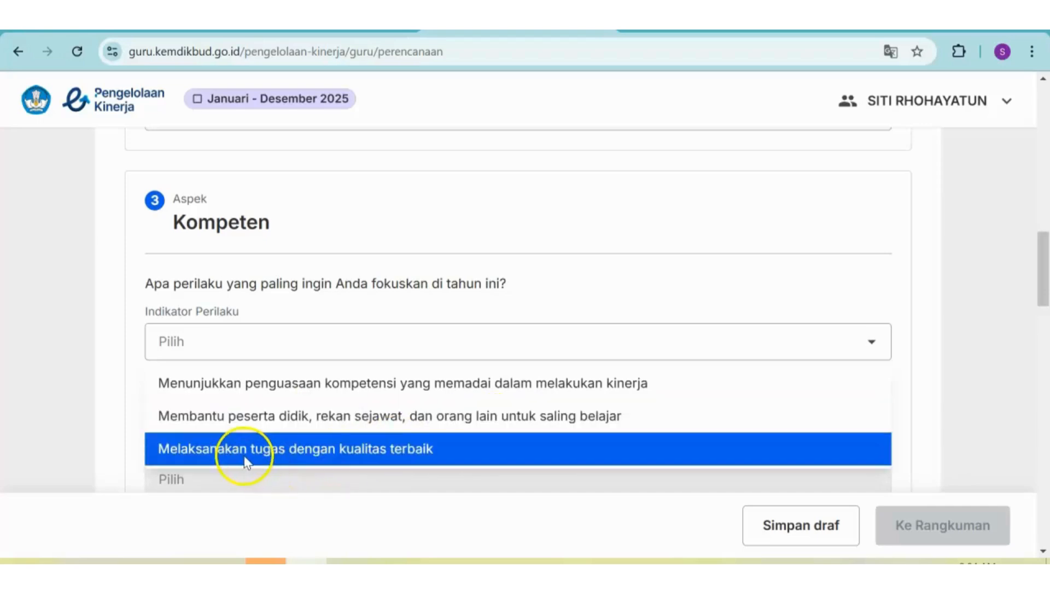
pyautogui.click(417, 423)
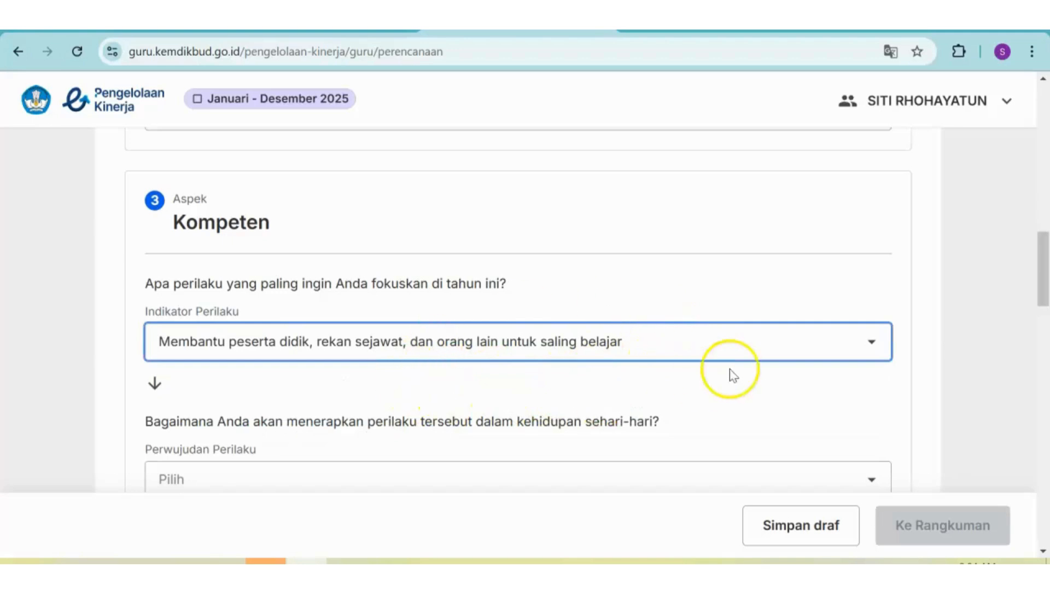
pyautogui.moveTo(1041, 268); pyautogui.dragTo(1043, 306)
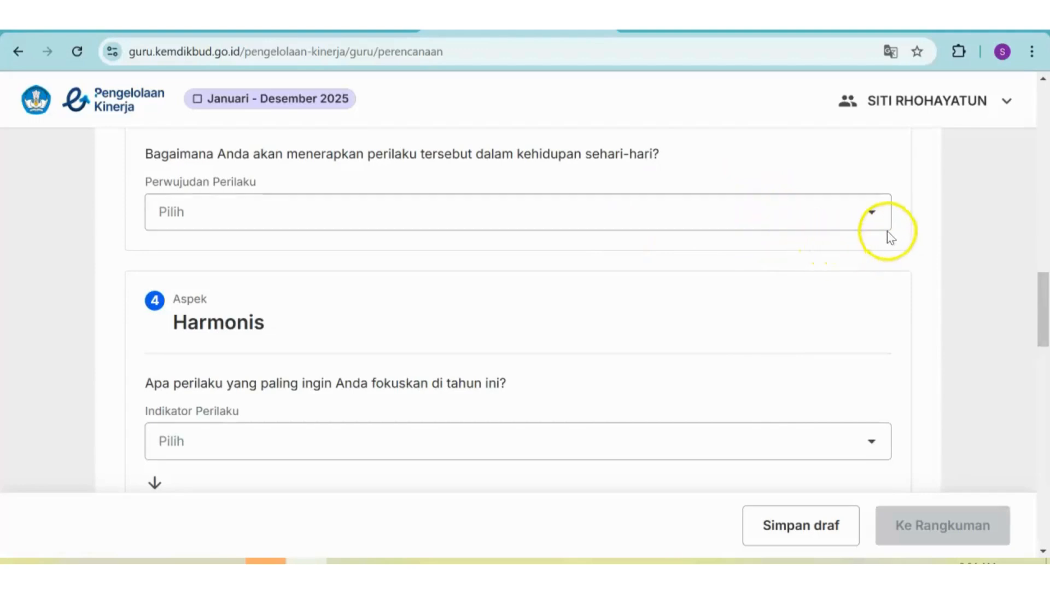
pyautogui.click(875, 215)
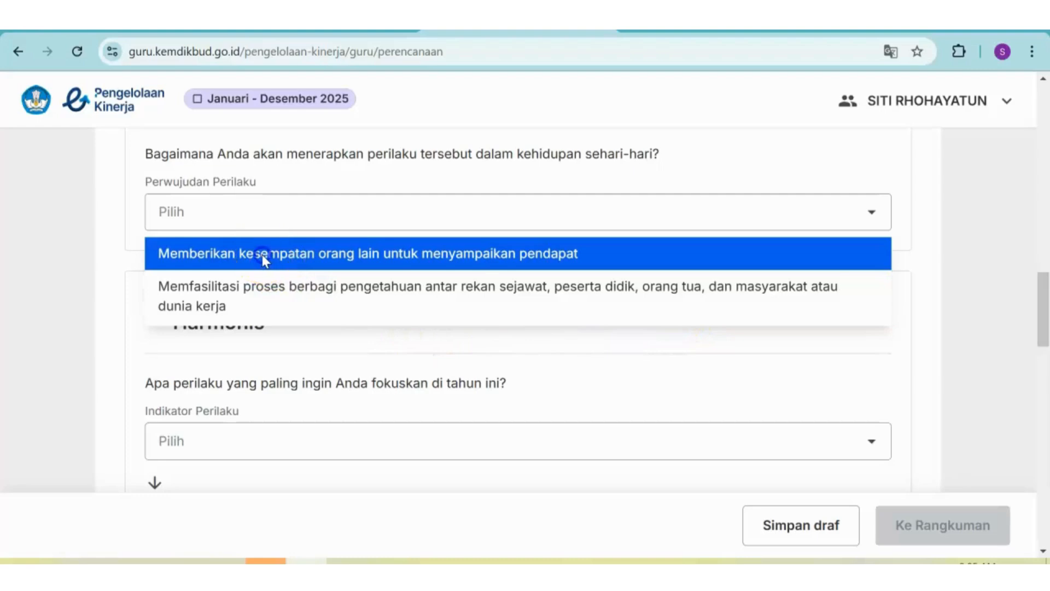
pyautogui.click(261, 255)
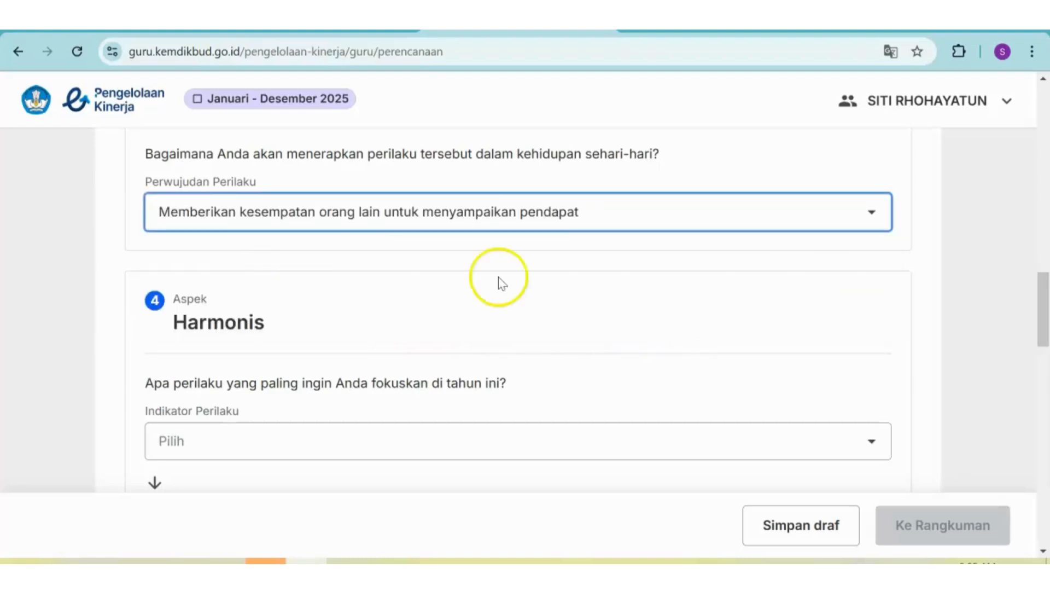
# For Harmonis, choose indicator "Menghargai setiap warga satuan pendidikan apapun latar belakangnya" and perwujudan "Menghormati gagasan yang disampaikan orang lain".
pyautogui.click(870, 443)
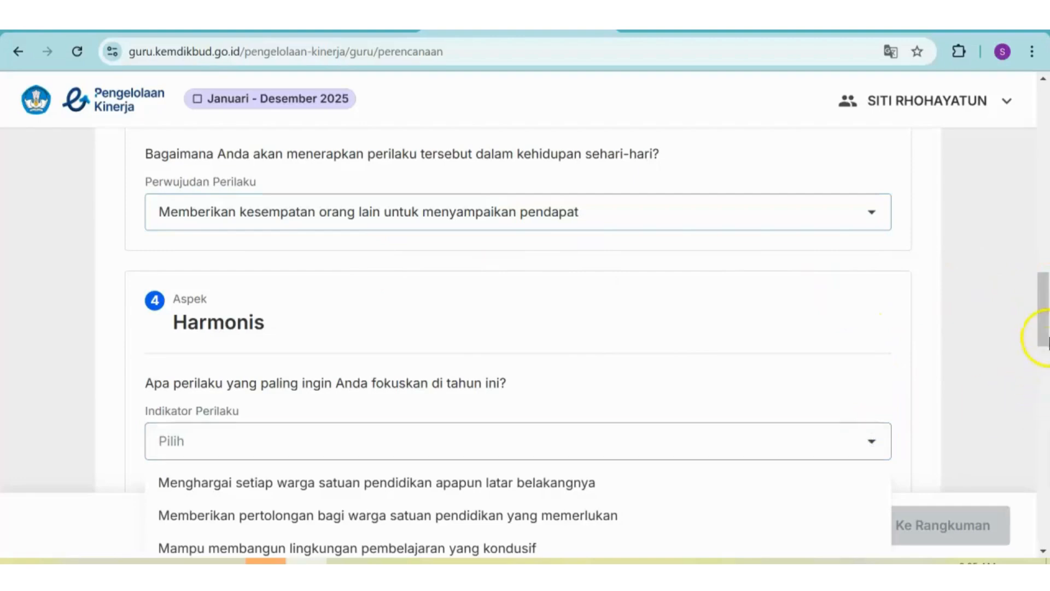
pyautogui.moveTo(1043, 310); pyautogui.dragTo(1043, 350)
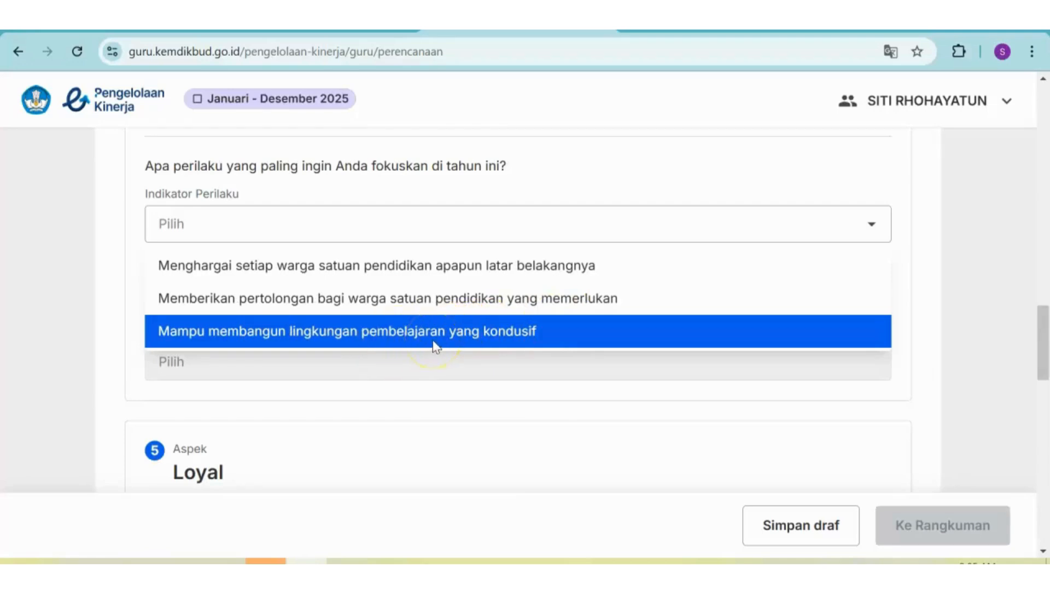
pyautogui.click(401, 279)
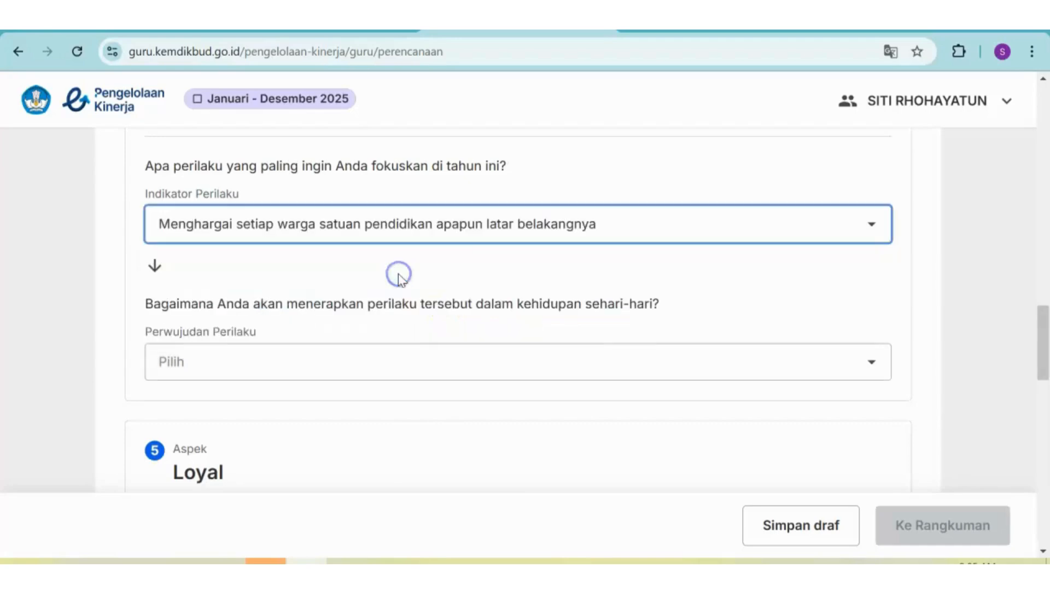
pyautogui.click(868, 364)
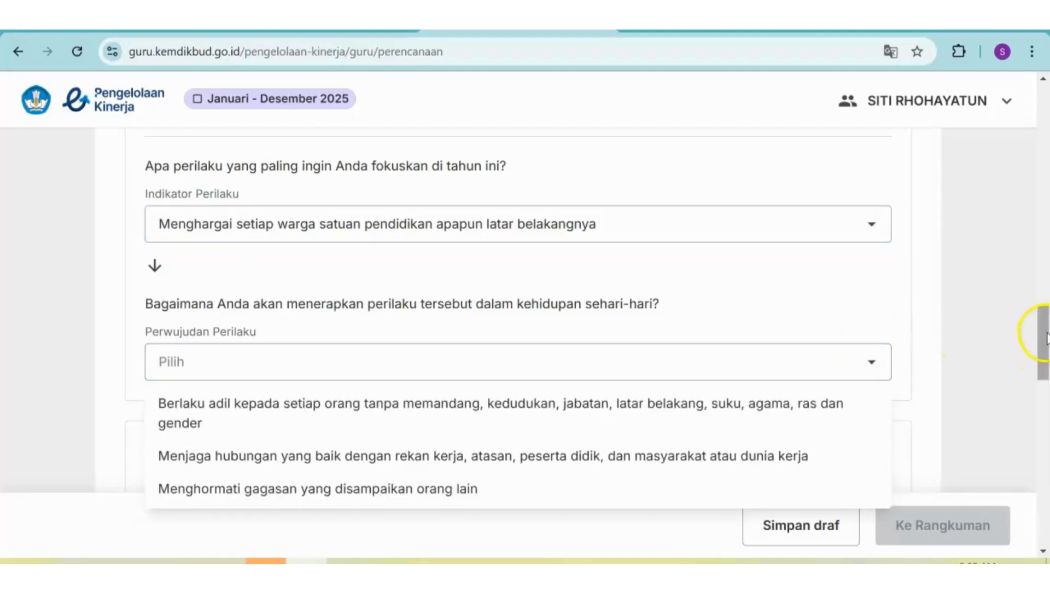
pyautogui.moveTo(1042, 340); pyautogui.dragTo(1045, 358)
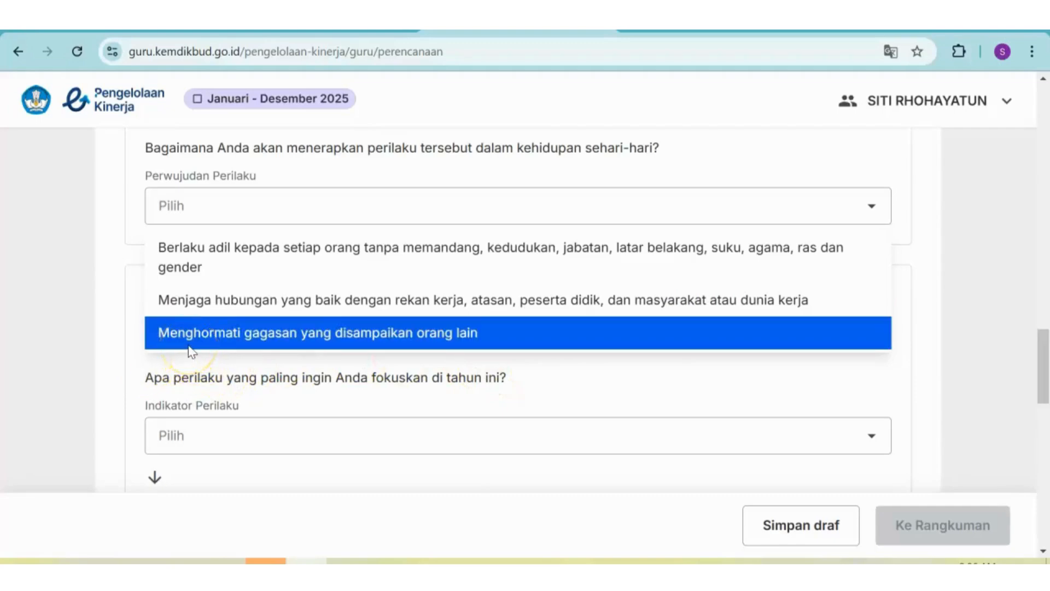
pyautogui.click(505, 343)
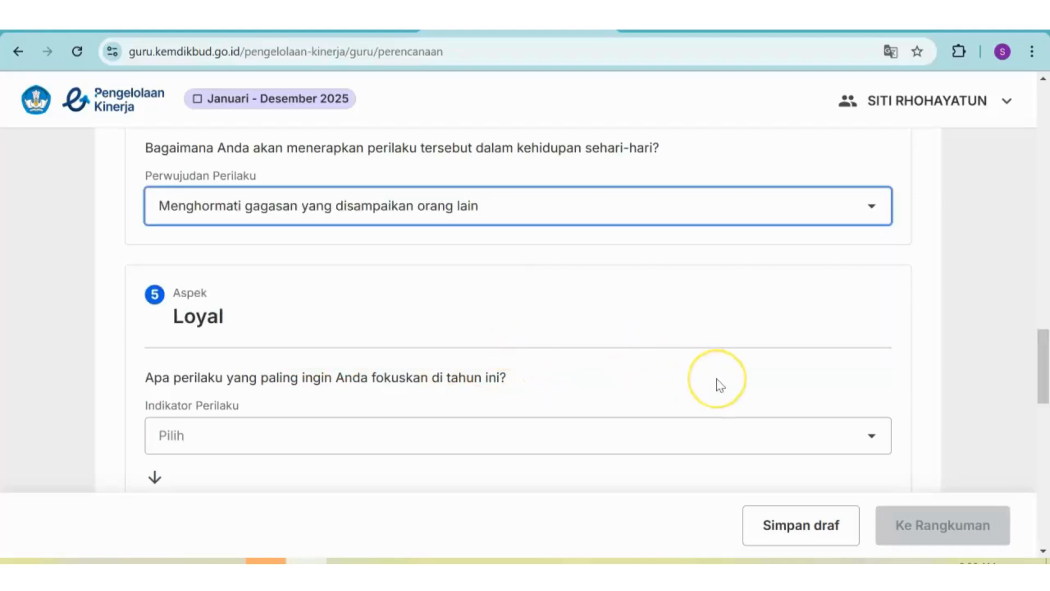
# For Loyal, choose indicator "Memegang teguh moral dan mematuhi peraturan perundang-undangan yang berlaku" and perwujudan "Menghindari tindakan, ucapan, perbuatan yang menjurus pada perpecahan".
pyautogui.click(886, 452)
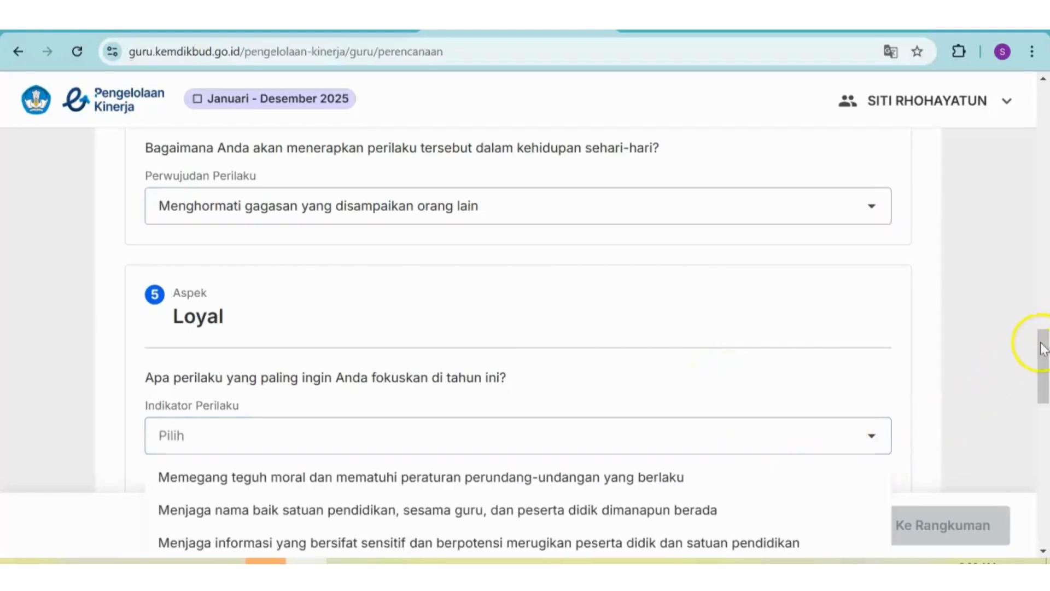
pyautogui.moveTo(1043, 352); pyautogui.dragTo(1045, 378)
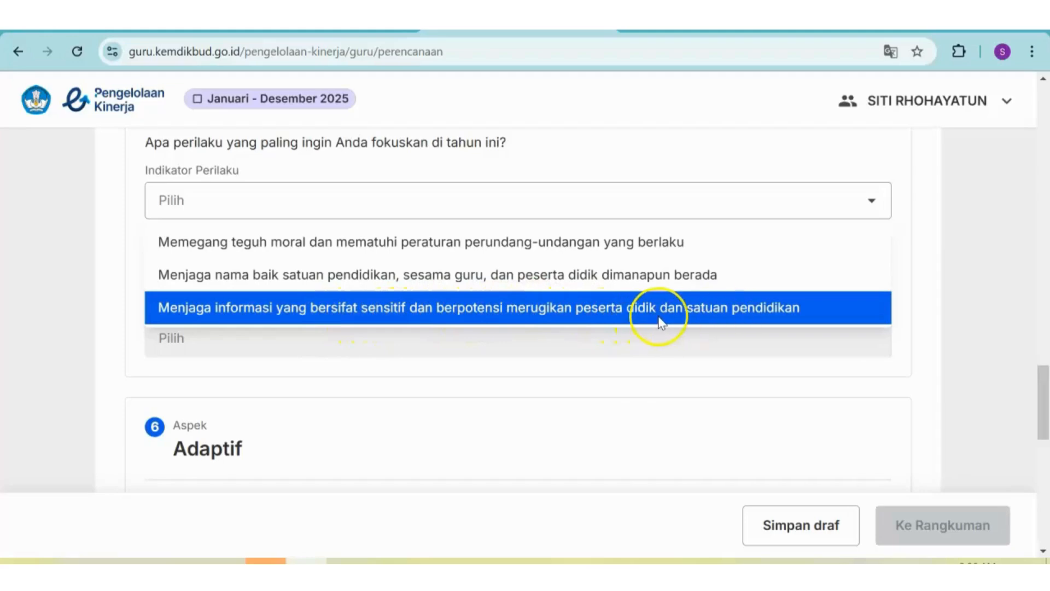
pyautogui.click(478, 242)
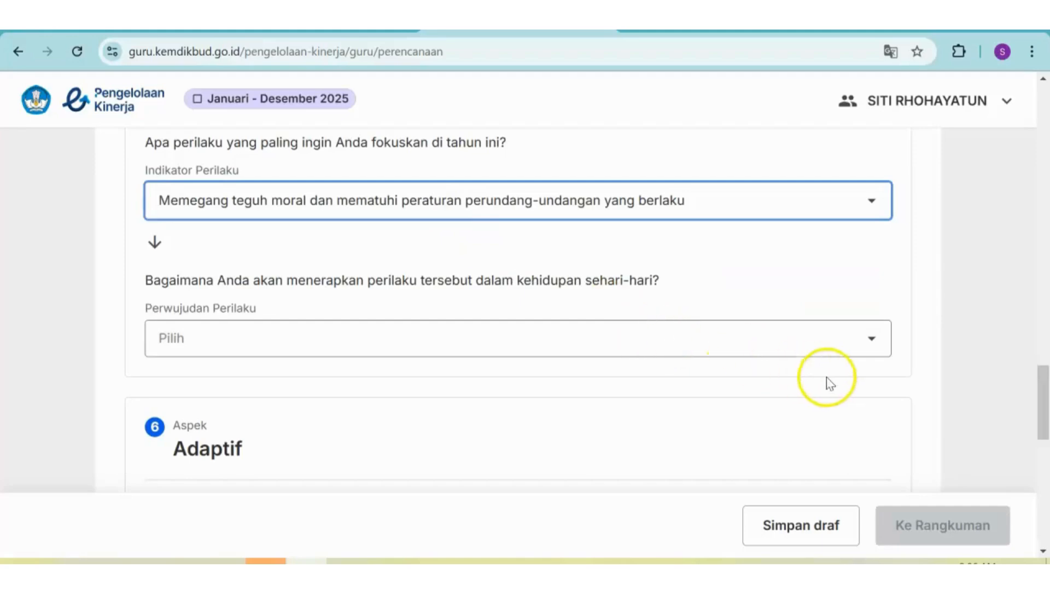
pyautogui.click(875, 345)
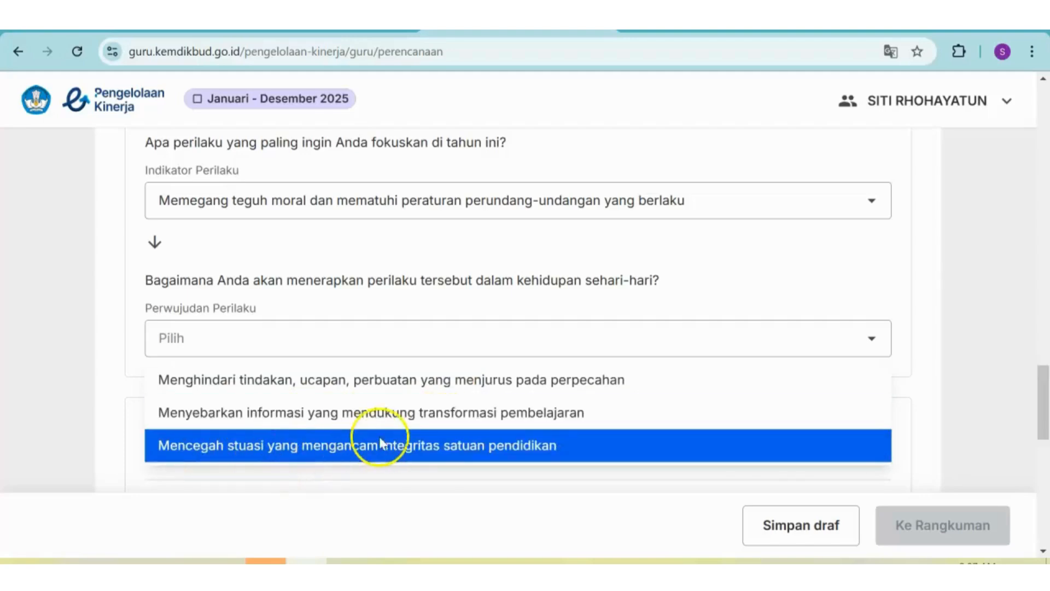
pyautogui.click(339, 383)
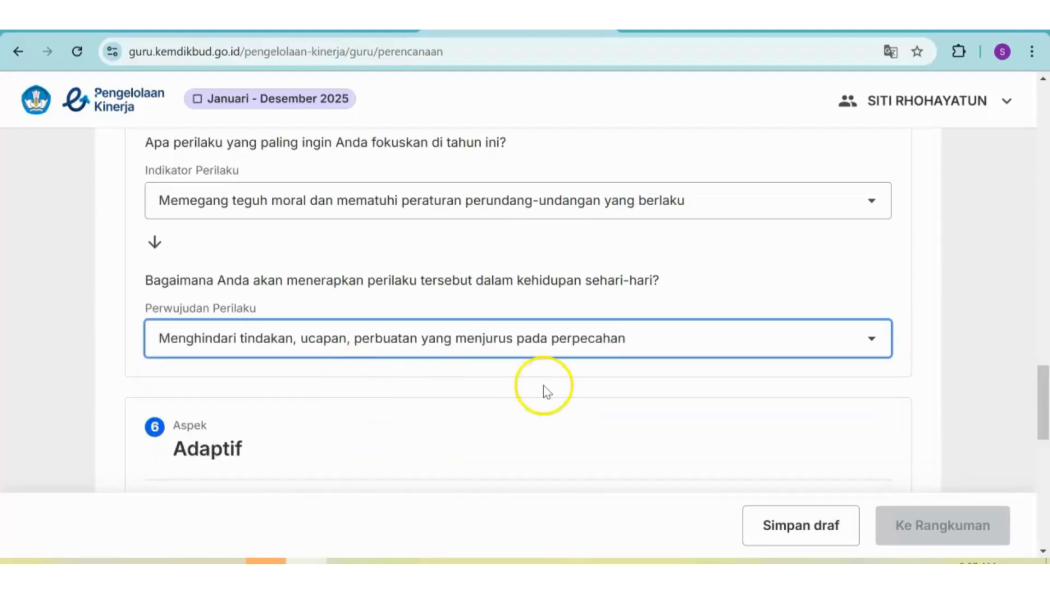
# For Adaptif, choose indicator "Menyesuaikan diri secara cepat dalam menghadapi dinamika pembelajaran di kelas" and perwujudan "Menyesuaikan diri di berbagai lingkungan kerja".
pyautogui.moveTo(1039, 404); pyautogui.dragTo(1046, 440)
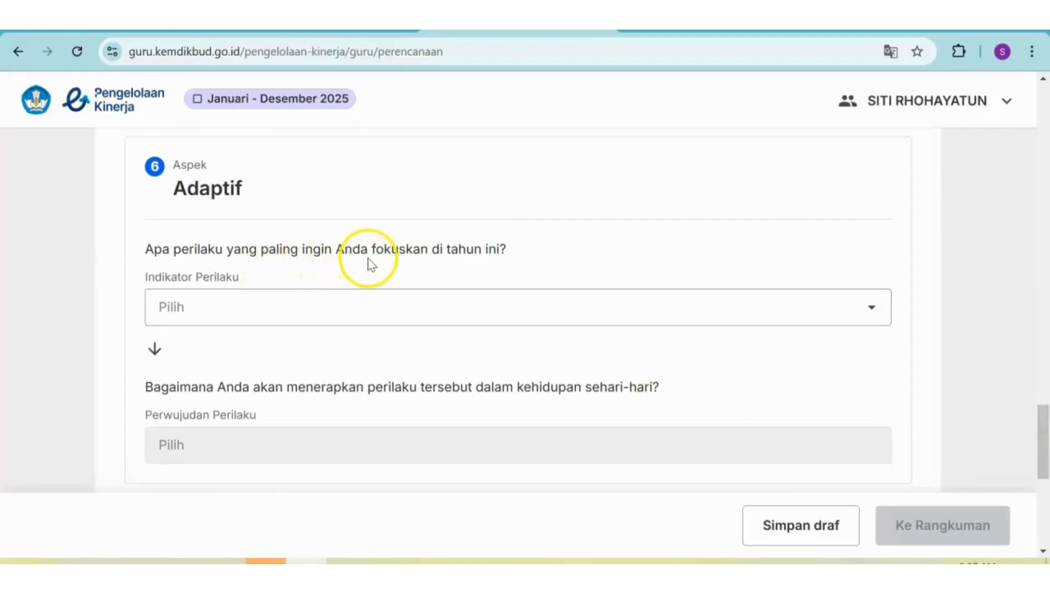
pyautogui.click(864, 328)
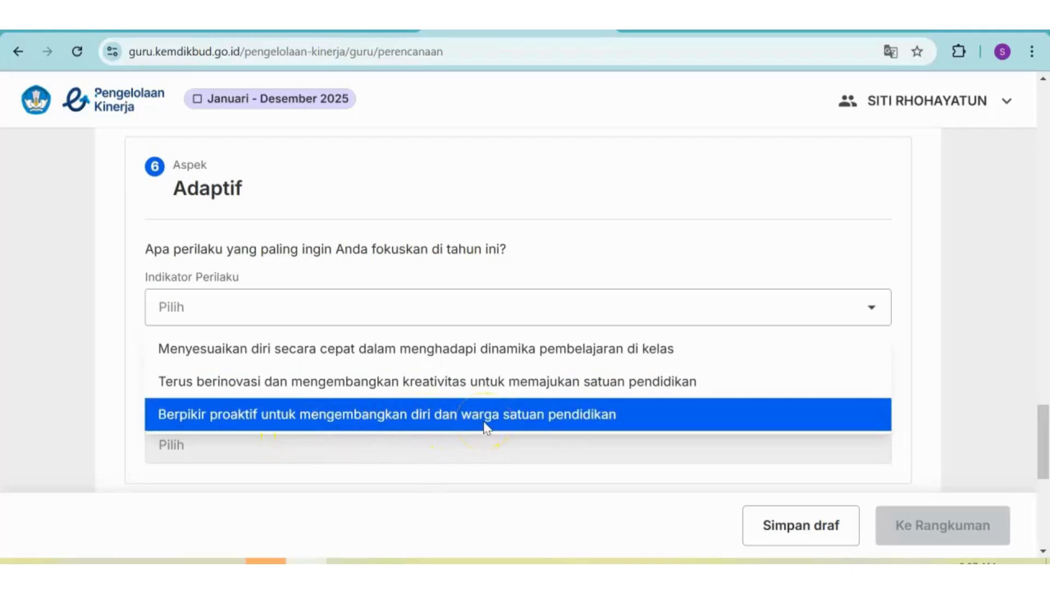
pyautogui.click(336, 349)
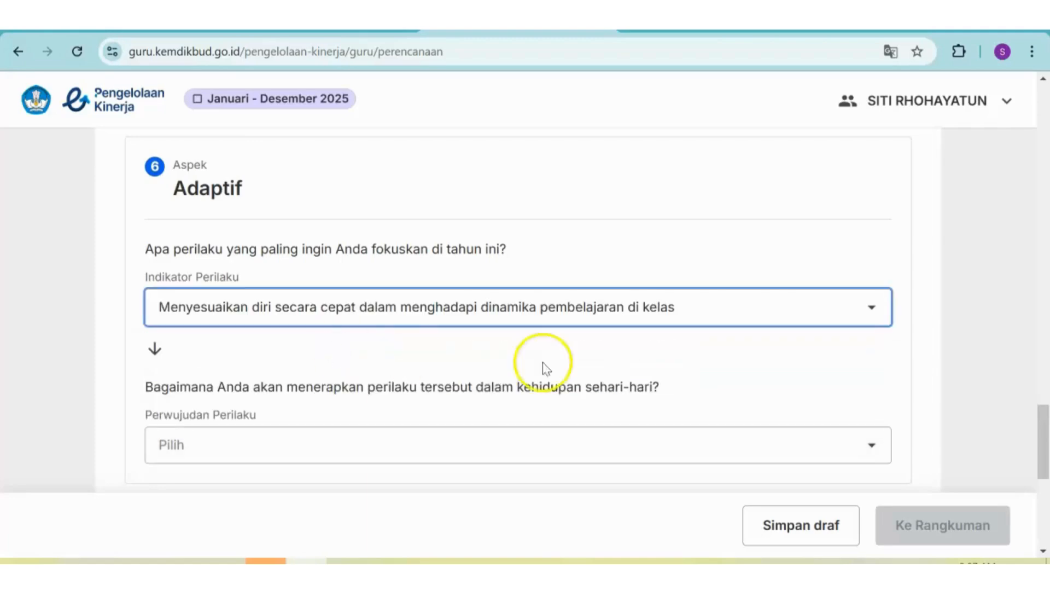
pyautogui.click(872, 456)
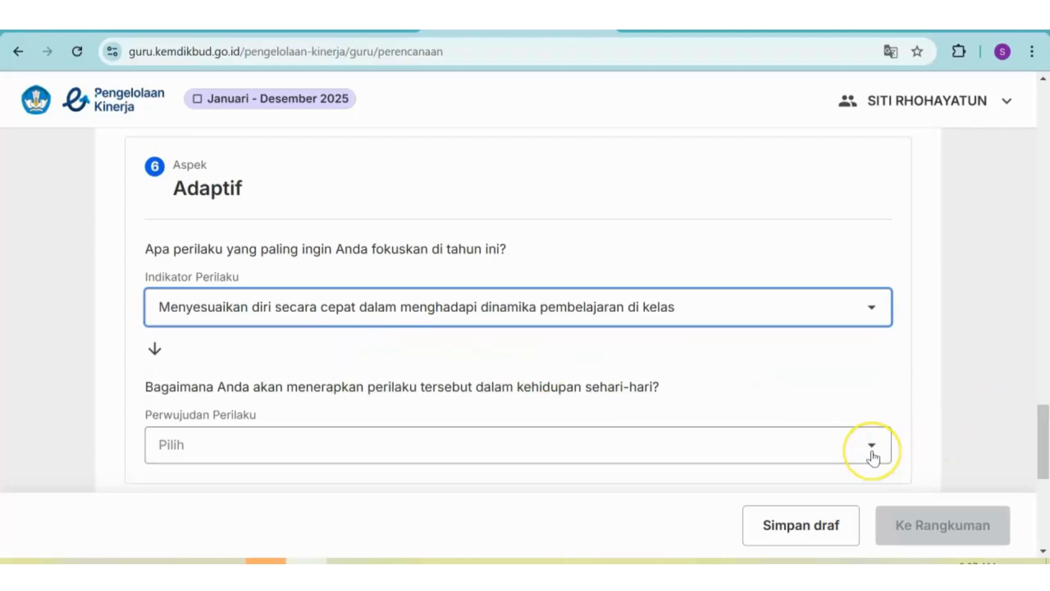
pyautogui.click(872, 454)
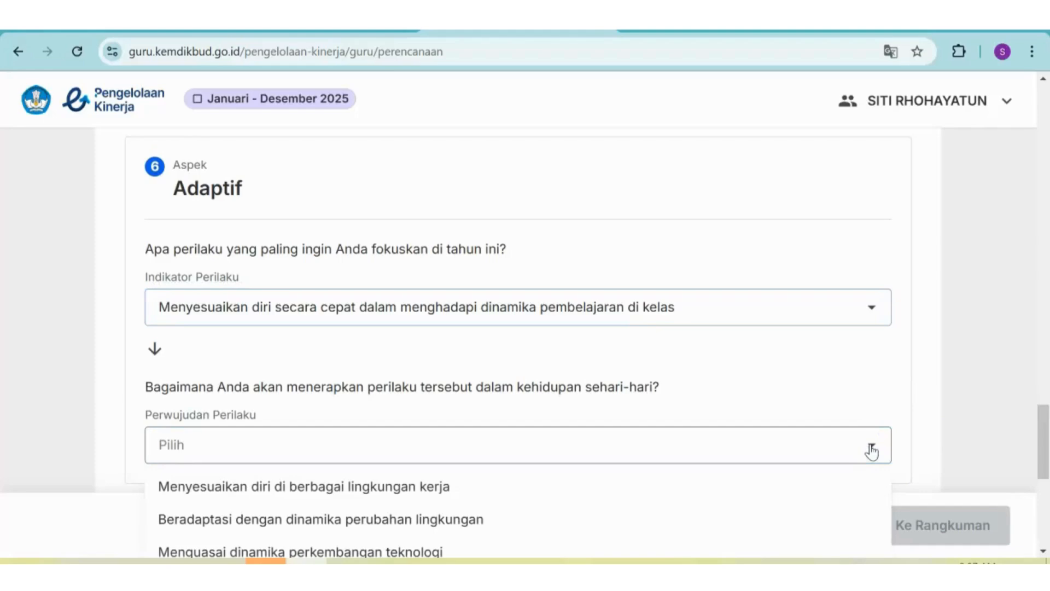
pyautogui.moveTo(1041, 408); pyautogui.dragTo(1042, 459)
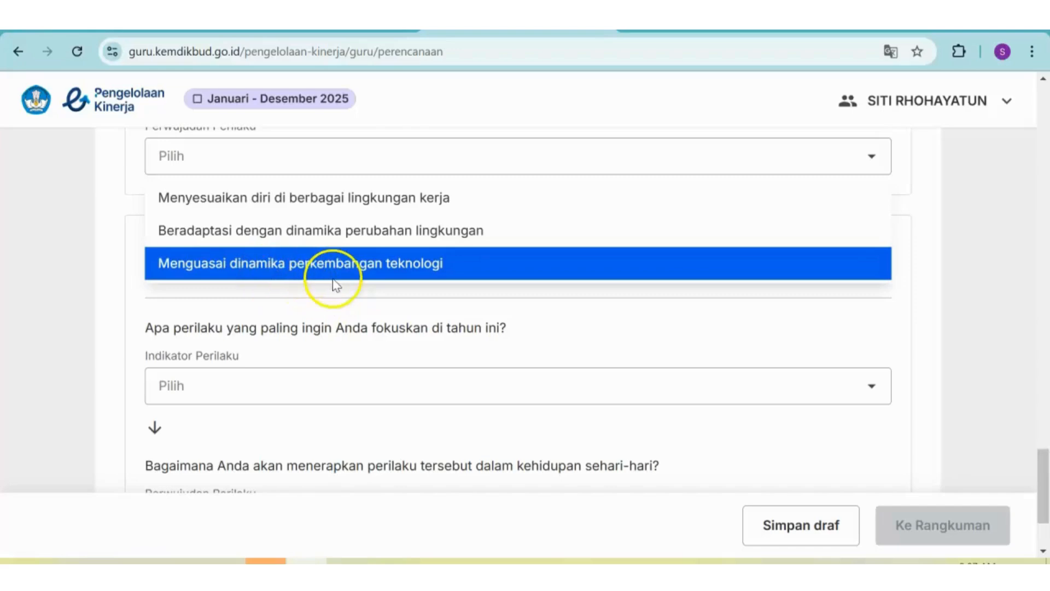
pyautogui.click(364, 207)
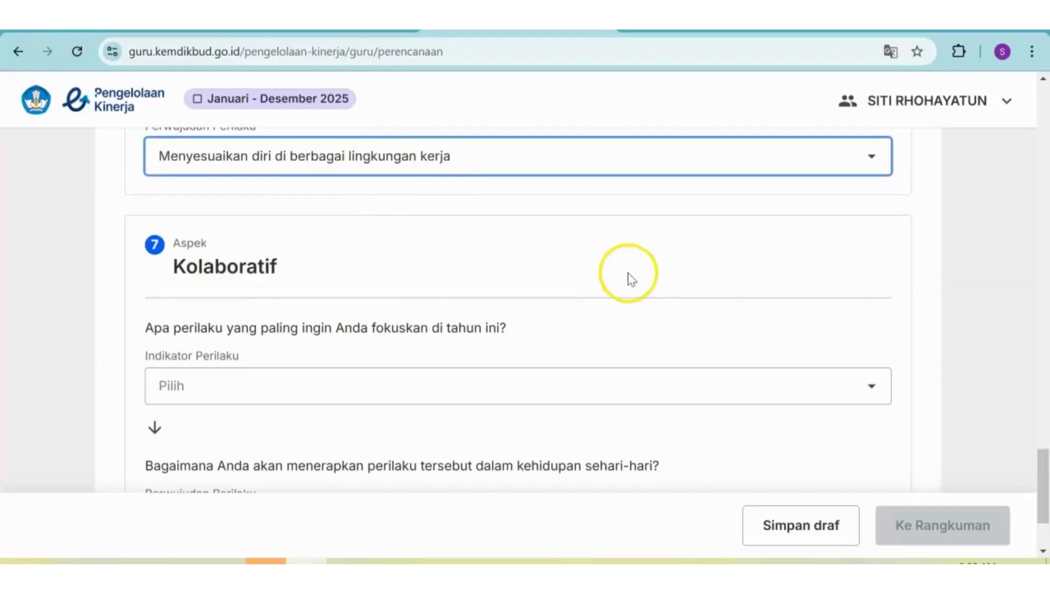
# For Kolaboratif, choose the indicator beginning "Memberi kesempatan kepada warga satuan pendidikan dan masyarakat" and perwujudan "Menerima pendapat dan saran dalam menyelesaikan tugas".
pyautogui.click(876, 389)
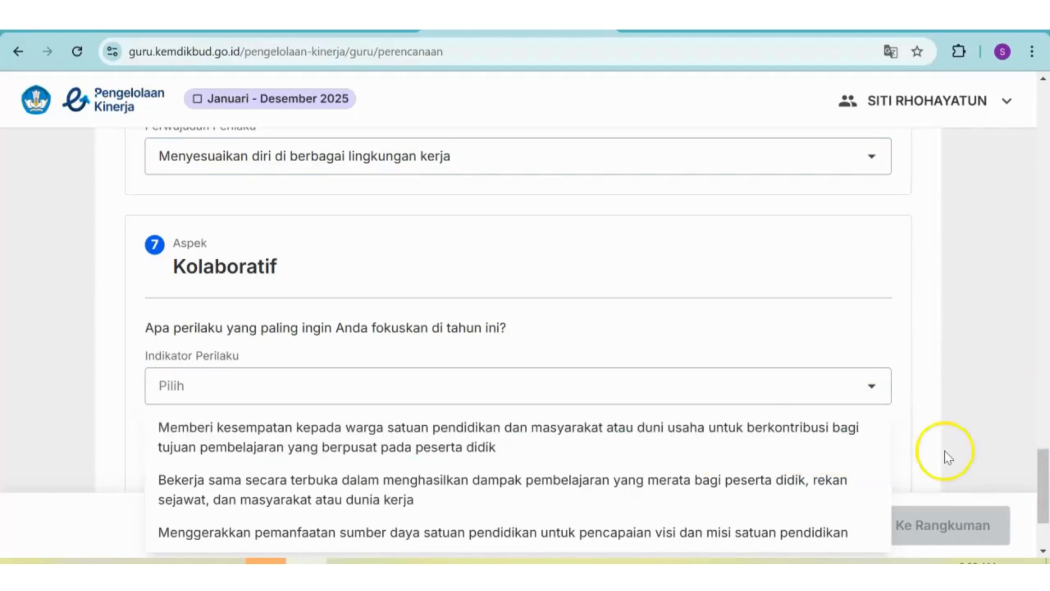
pyautogui.click(1043, 552)
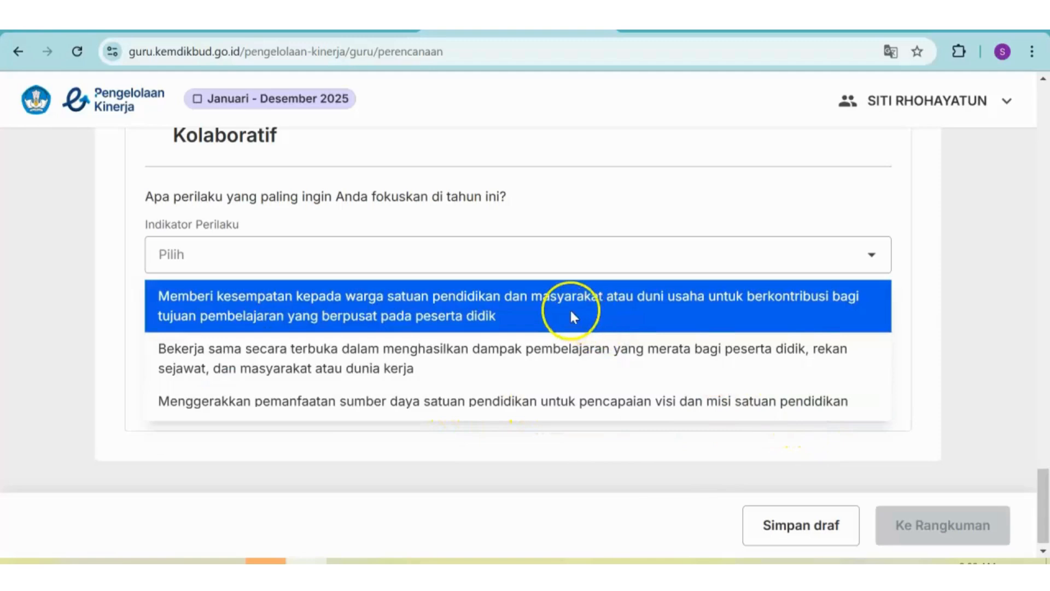
pyautogui.click(570, 306)
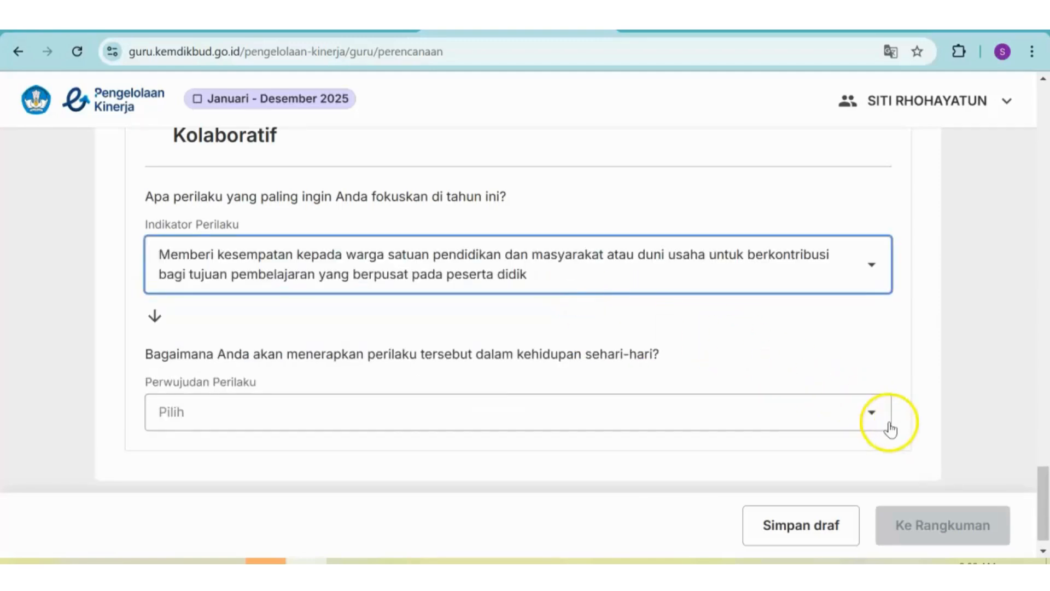
pyautogui.click(876, 420)
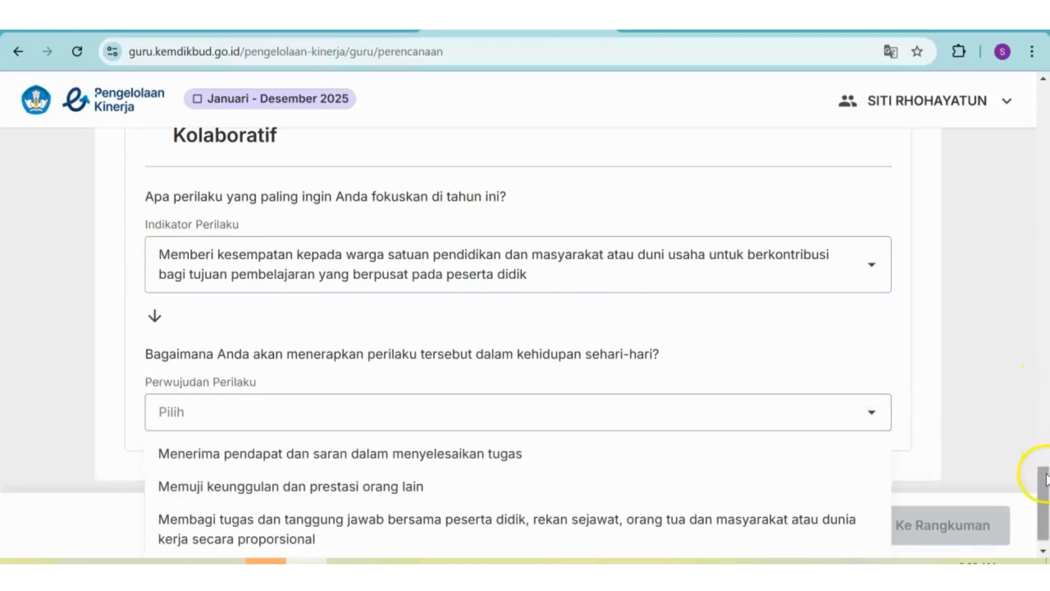
pyautogui.moveTo(1044, 479); pyautogui.dragTo(1044, 484)
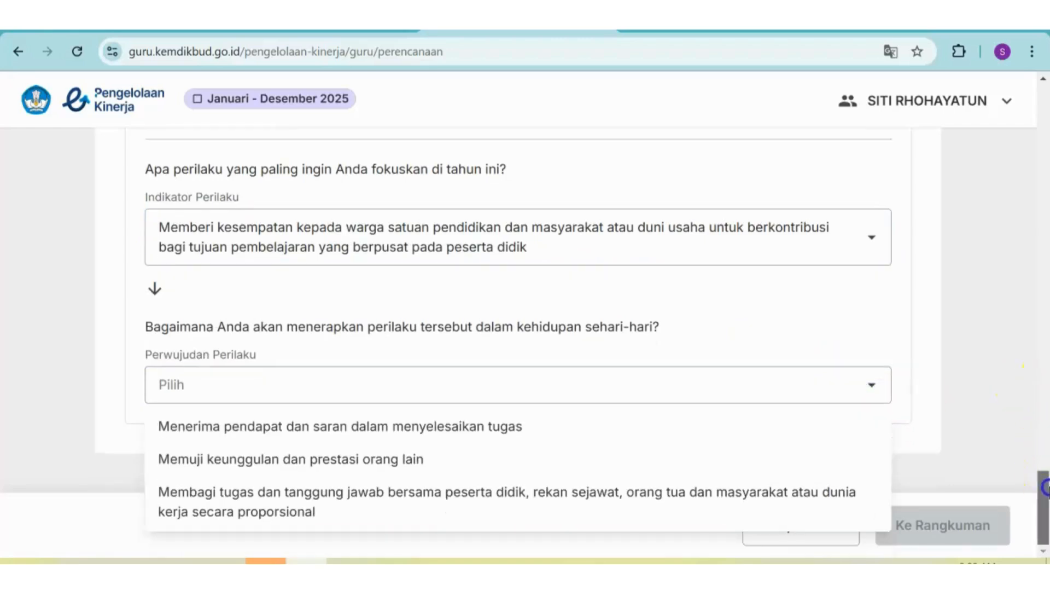
pyautogui.click(404, 432)
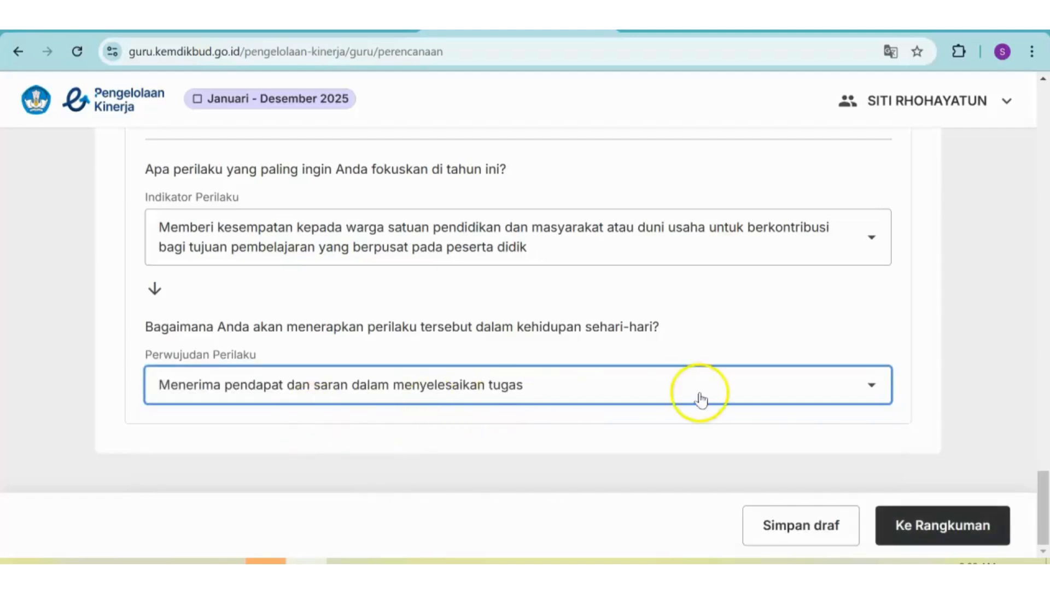
pyautogui.click(876, 392)
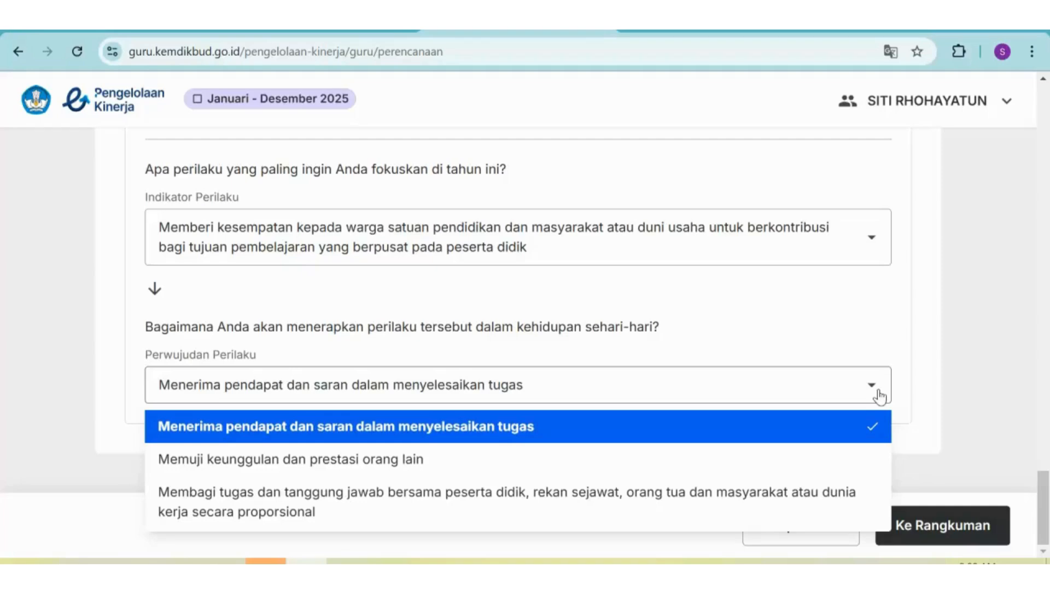
pyautogui.click(767, 436)
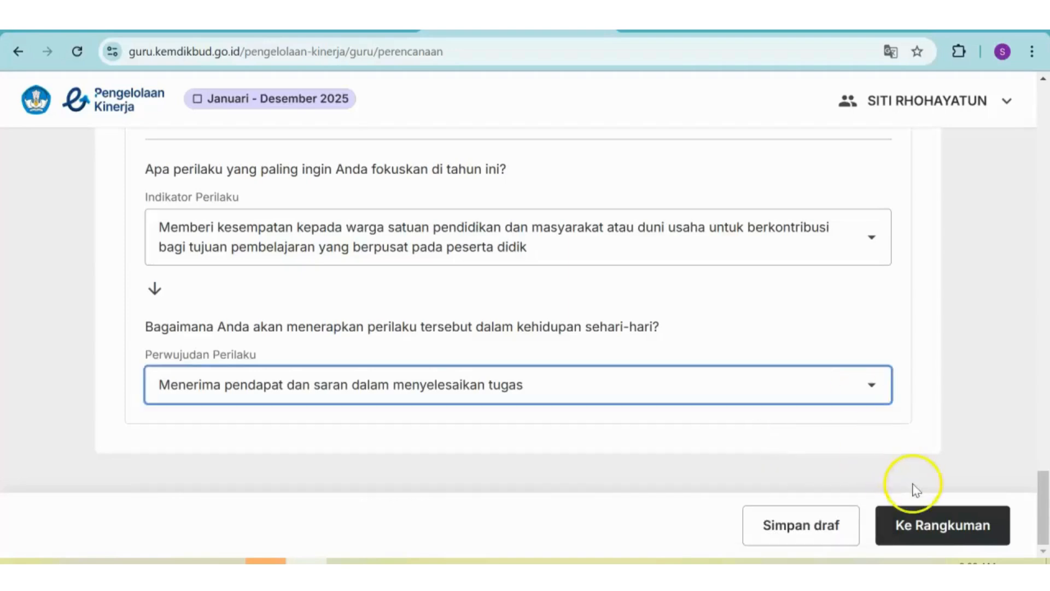
# Proceed to the Rangkuman of the plan and print it with Save as PDF as the destination.
pyautogui.click(946, 527)
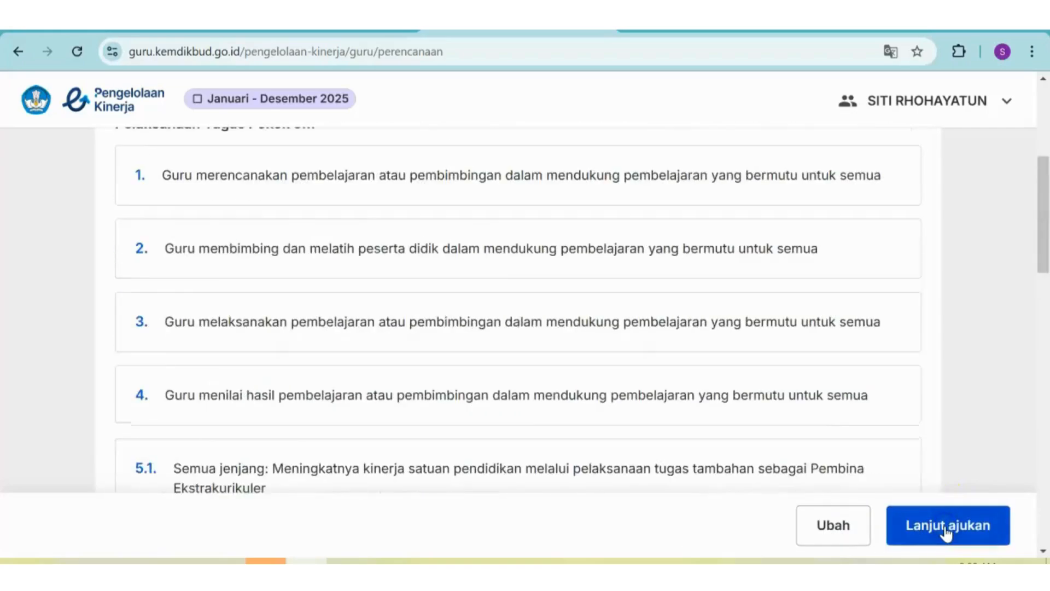
pyautogui.moveTo(1045, 181); pyautogui.dragTo(1045, 481)
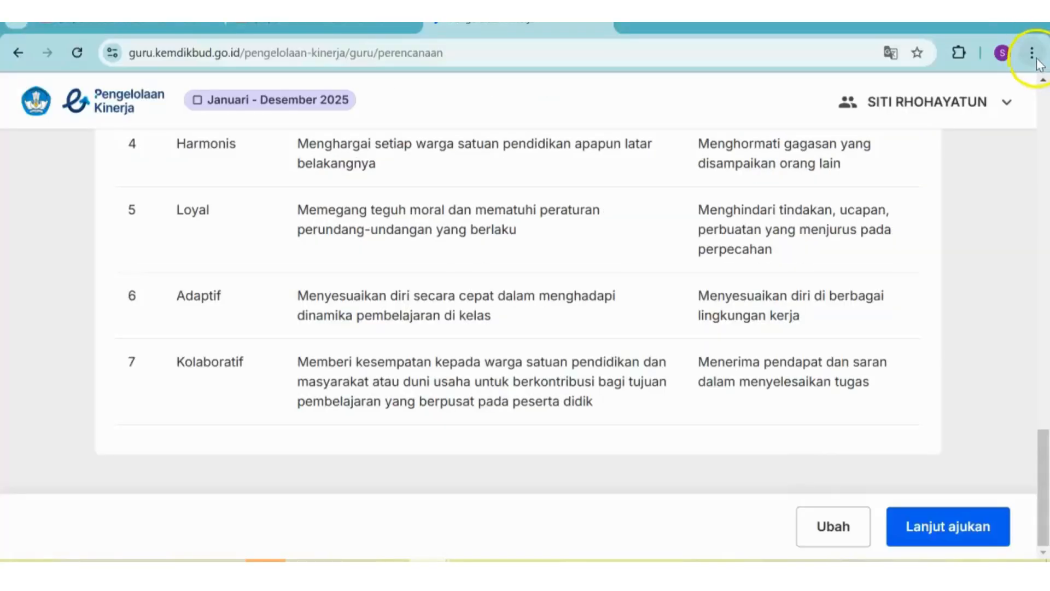
pyautogui.click(1034, 56)
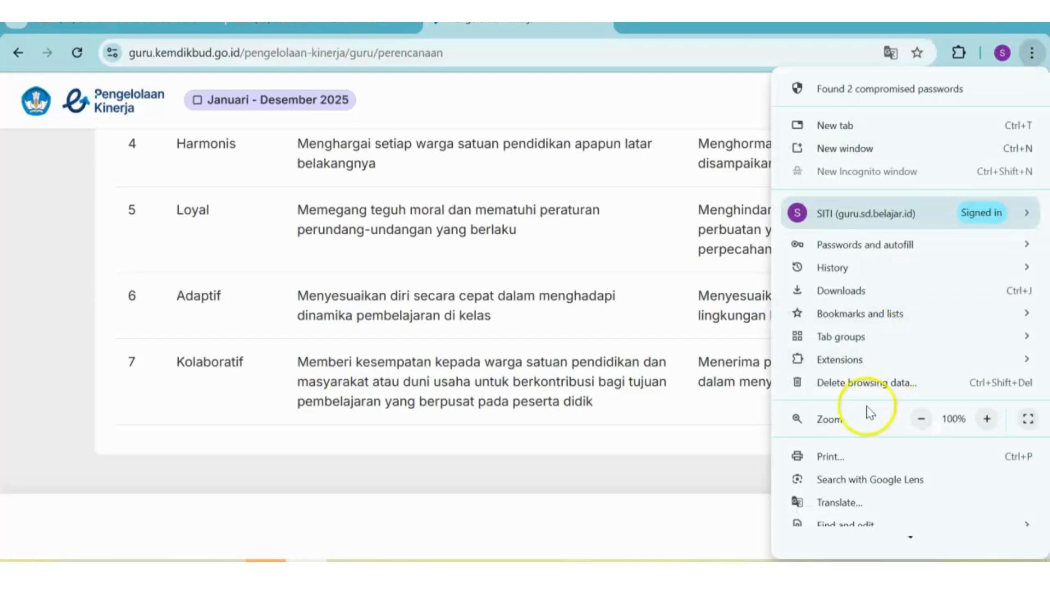
pyautogui.click(853, 457)
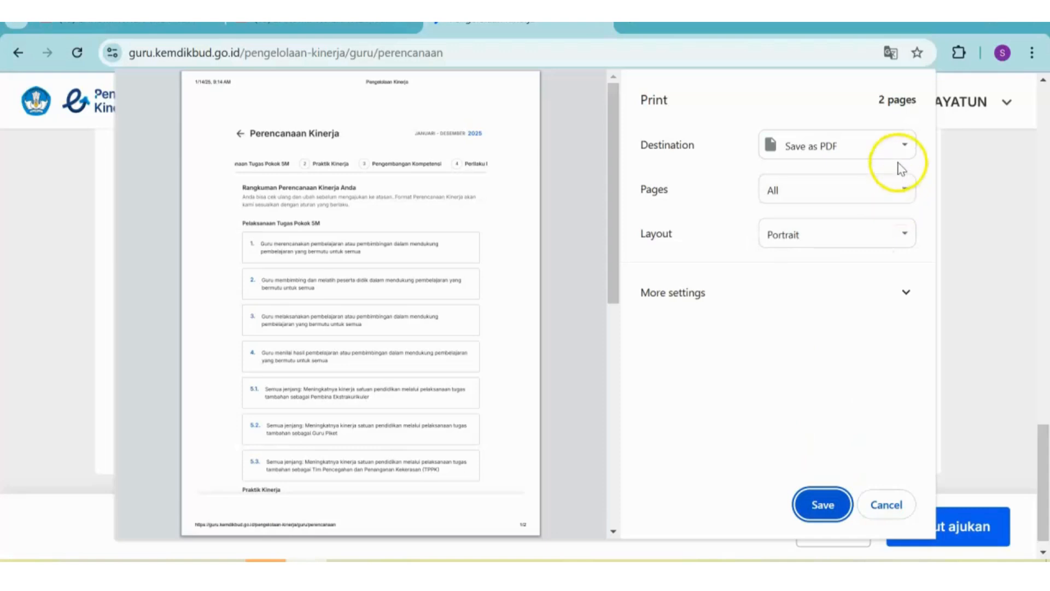
pyautogui.click(903, 145)
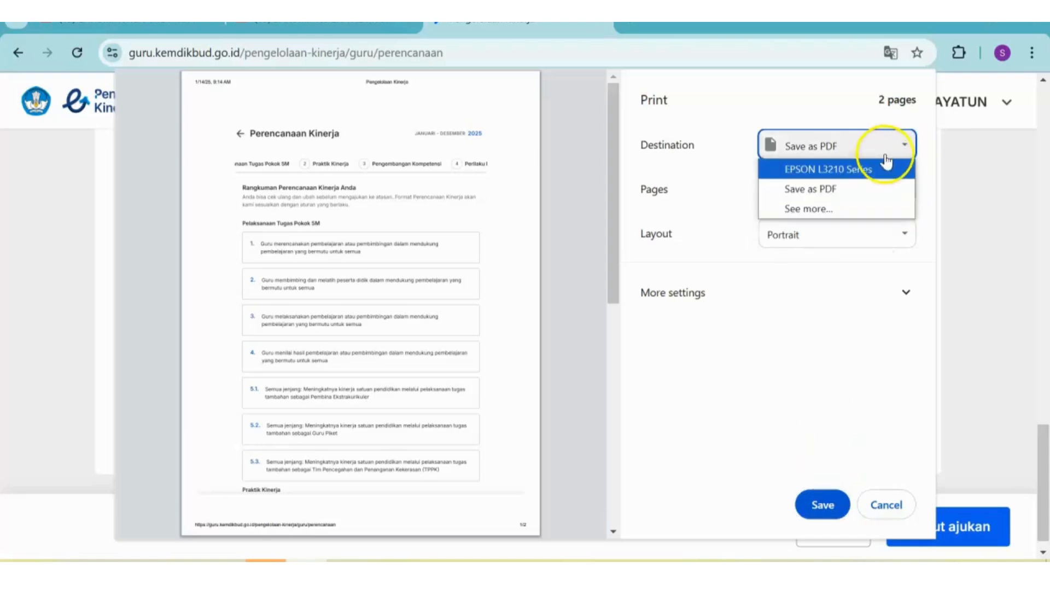
pyautogui.click(899, 146)
pyautogui.click(827, 503)
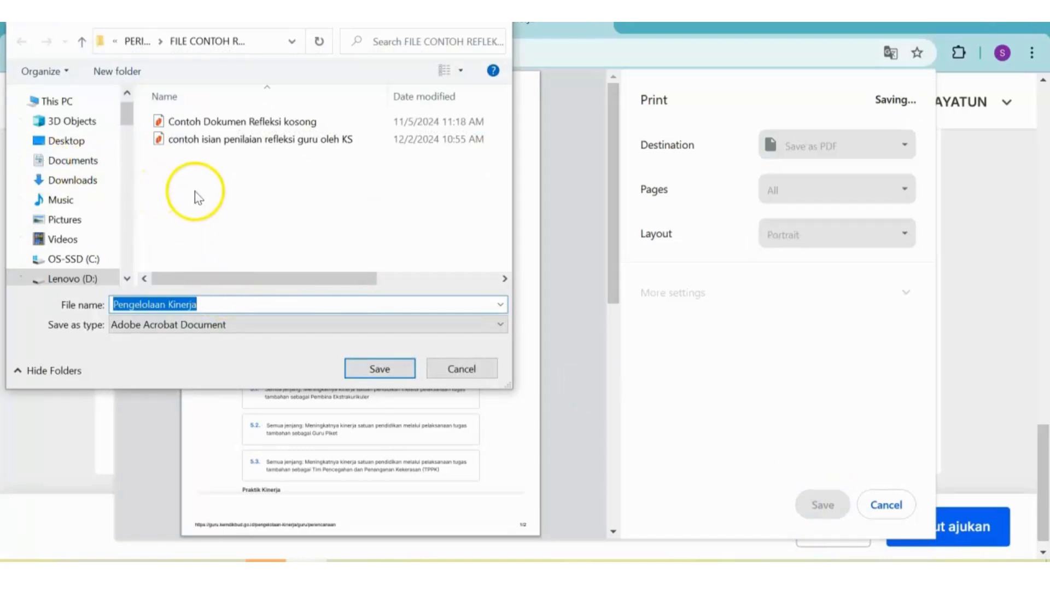
# Create a folder named RHK GURU inside 0,KS BARU 2025 on drive D: and open it as the save location.
pyautogui.click(107, 278)
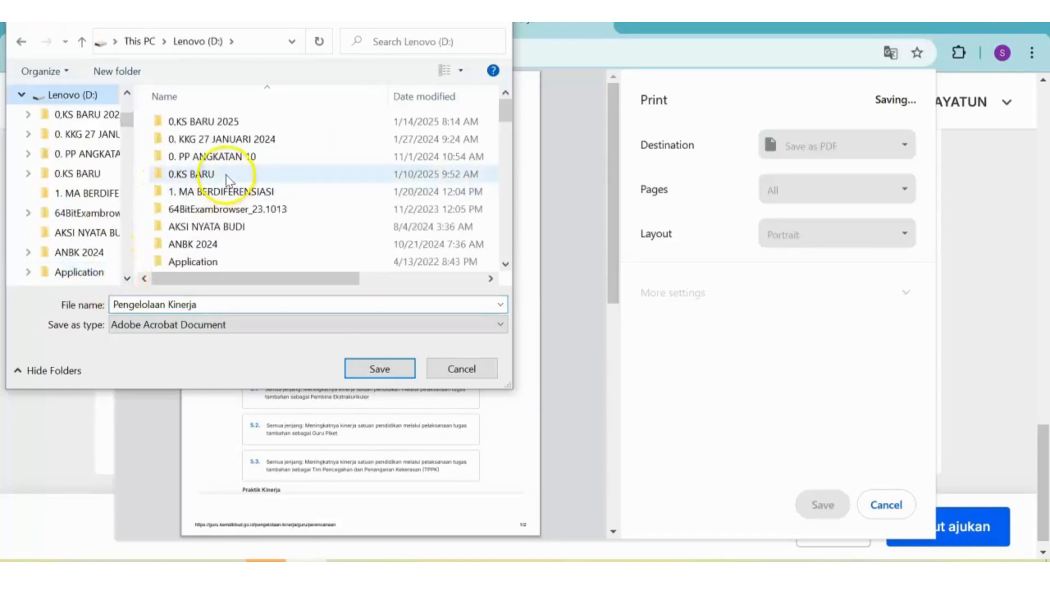
pyautogui.doubleClick(195, 121)
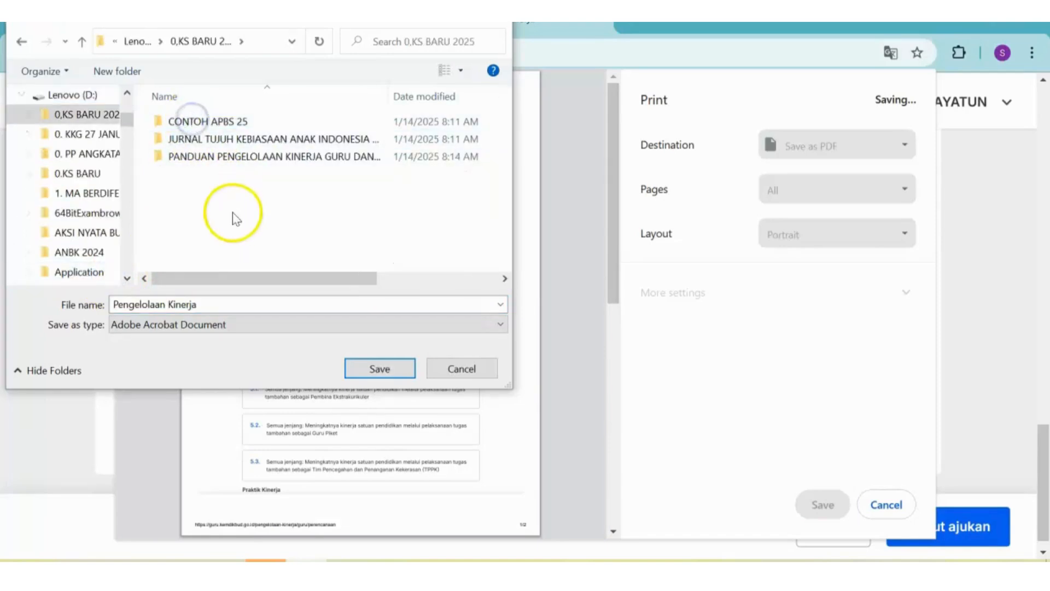
pyautogui.rightClick(226, 185)
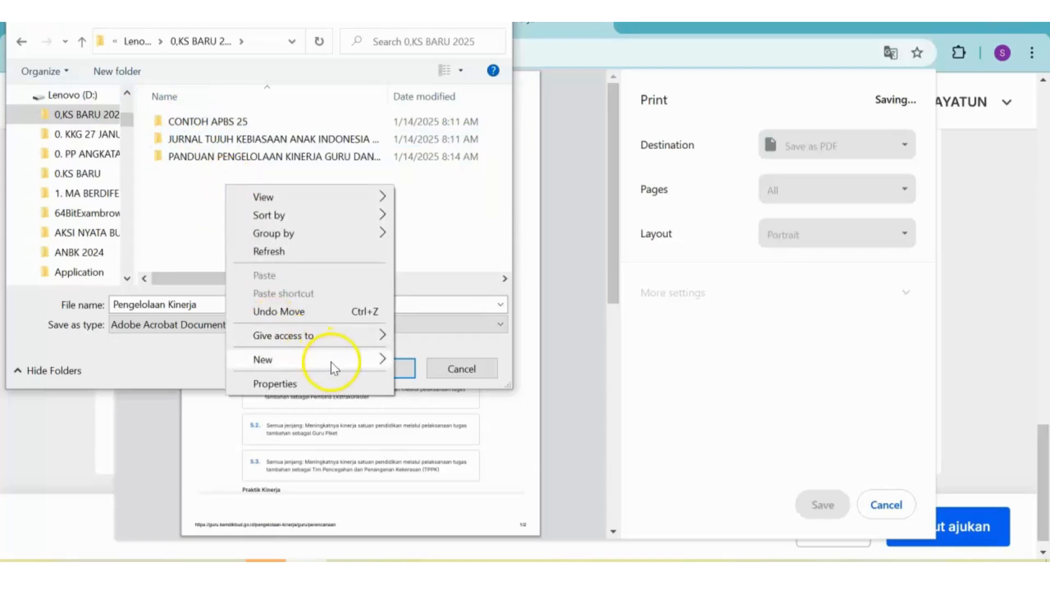
pyautogui.moveTo(359, 360)
pyautogui.click(424, 360)
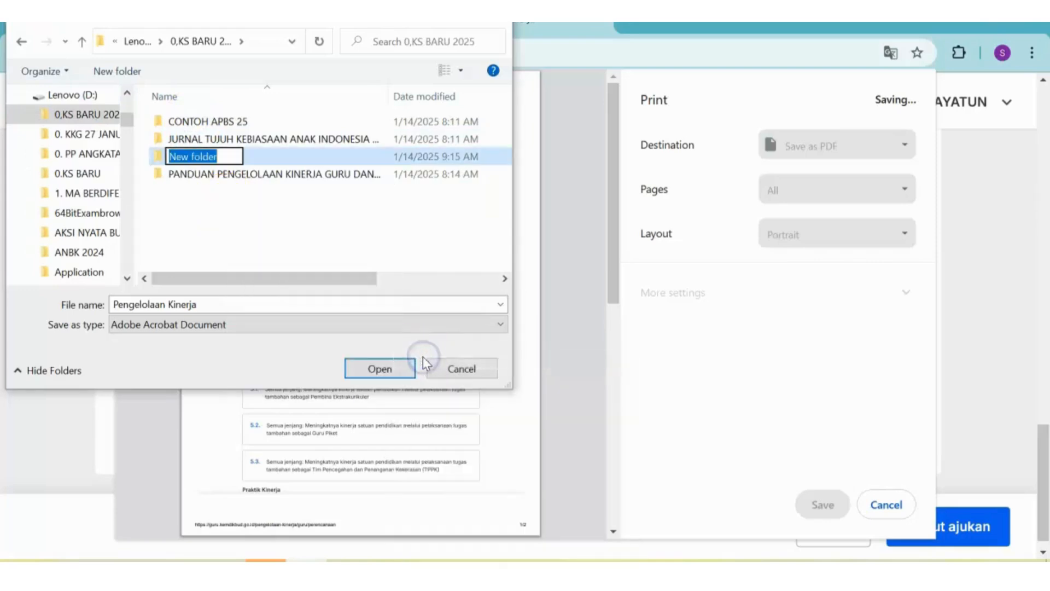
pyautogui.write('RHK GURU')
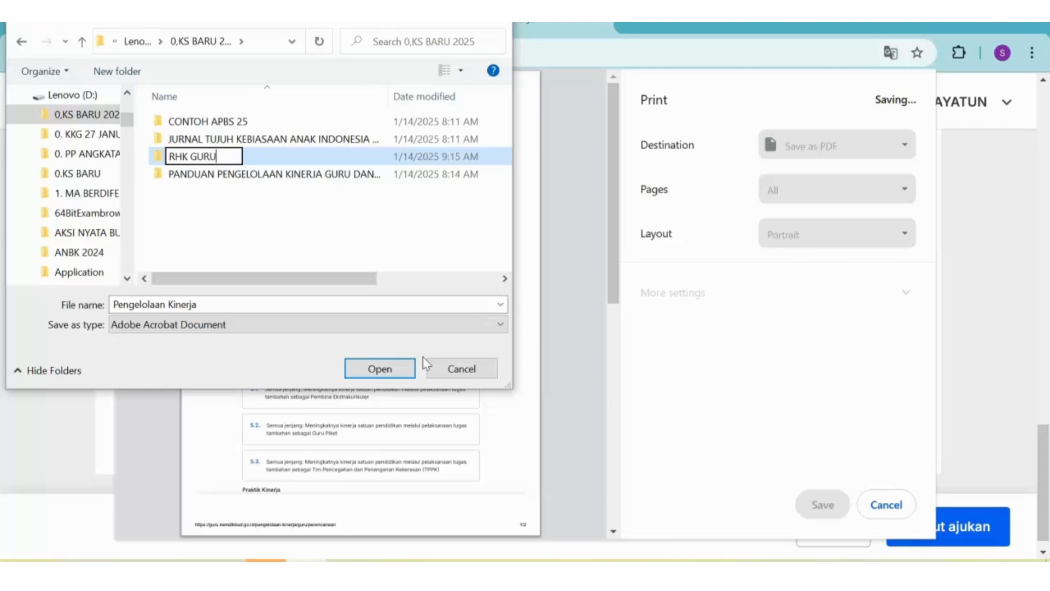
pyautogui.click(395, 371)
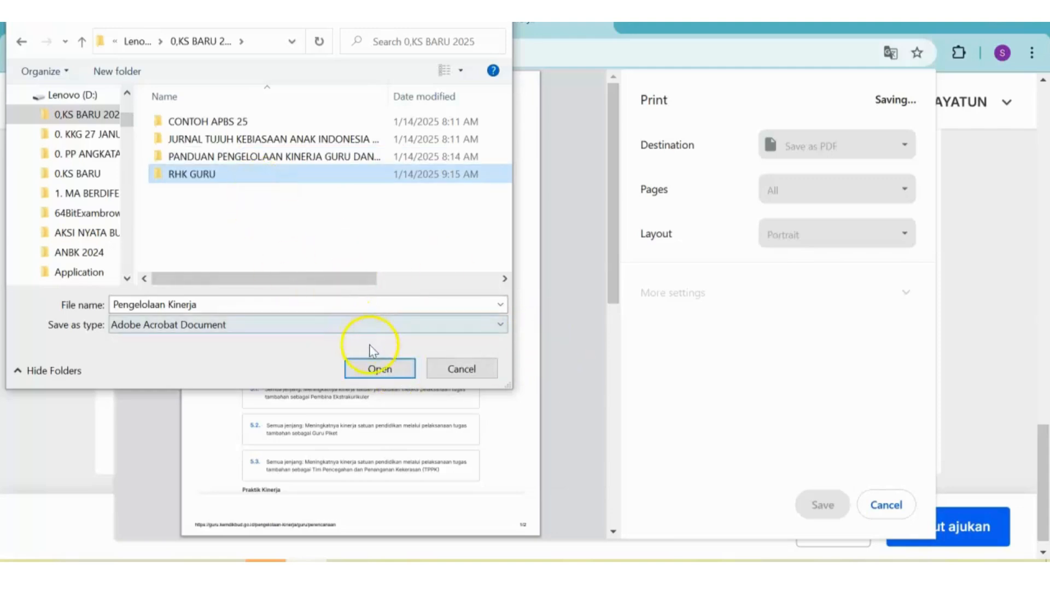
pyautogui.click(379, 367)
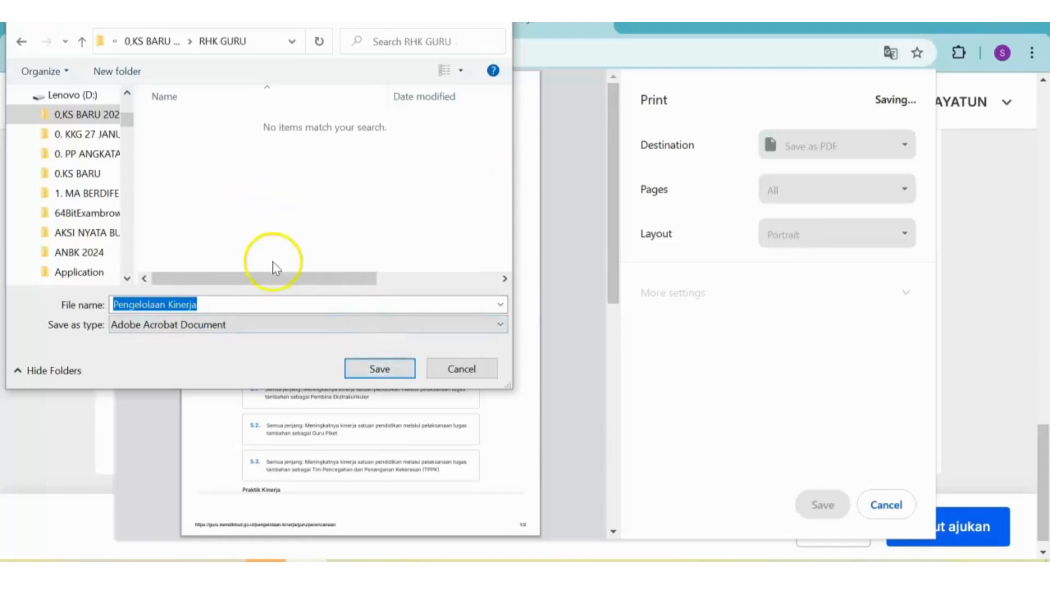
# Save the PDF in this folder with an underscore and the teacher's name appended to "Pengelolaan Kinerja".
pyautogui.click(249, 302)
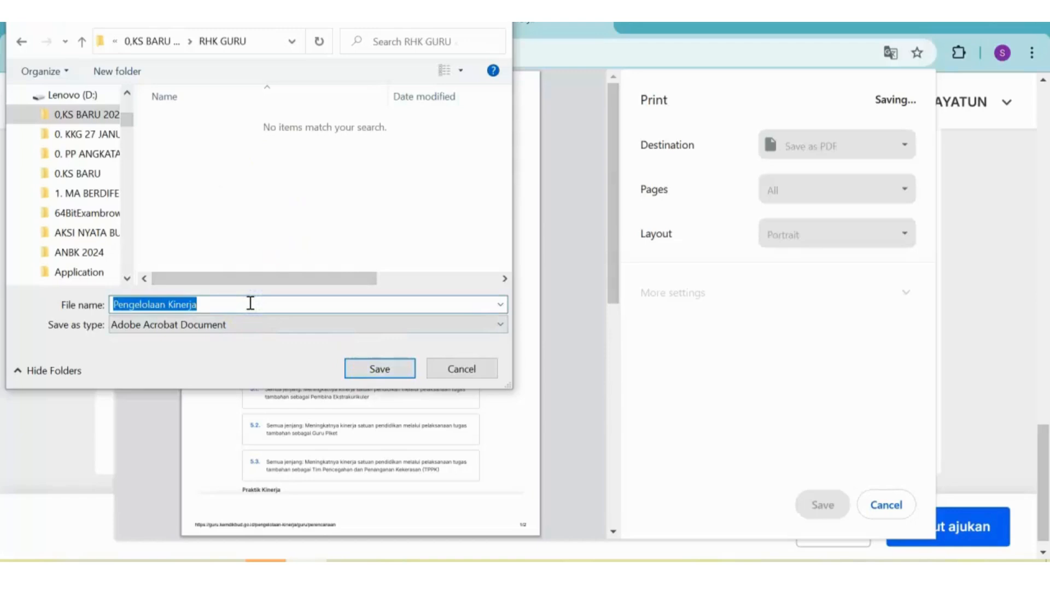
pyautogui.click(250, 302)
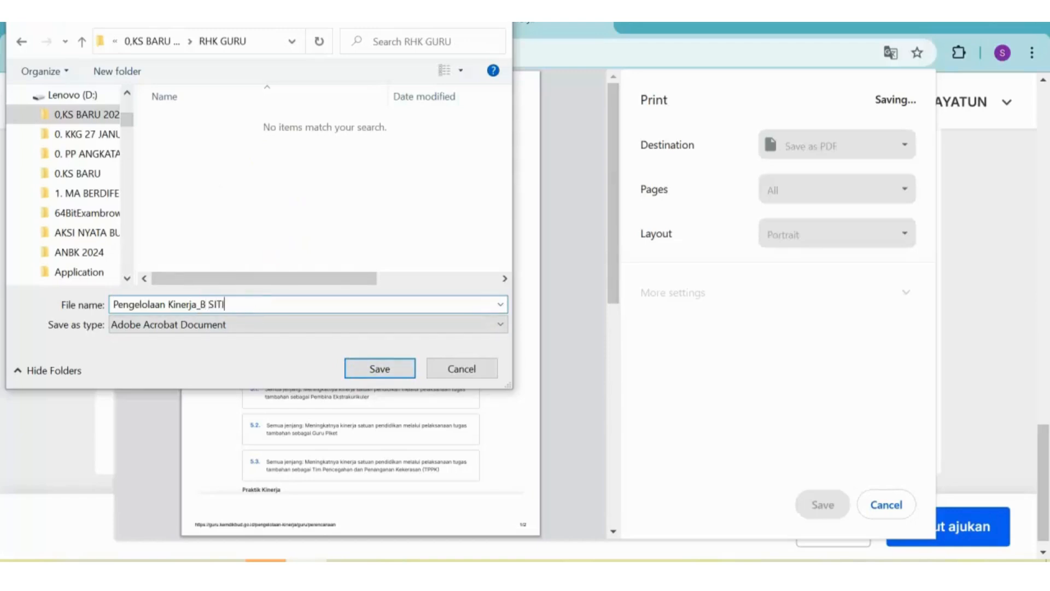
pyautogui.click(372, 368)
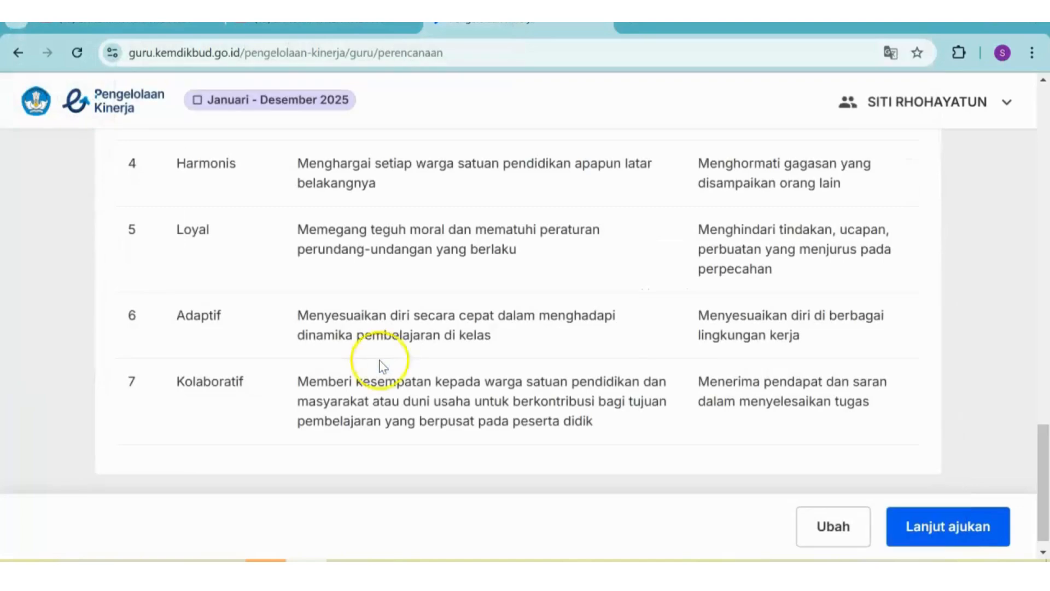
# Submit the Perencanaan Kinerja to the supervisor at SD NEGERI 1 KEWANGUNAN and return to the Beranda.
pyautogui.click(931, 528)
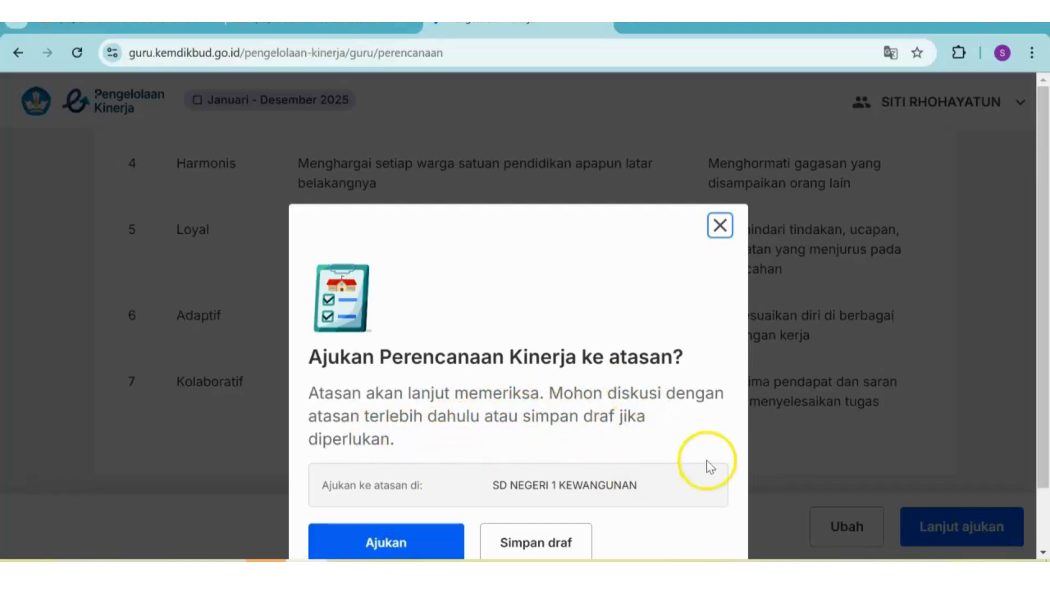
pyautogui.moveTo(1043, 374); pyautogui.dragTo(1043, 435)
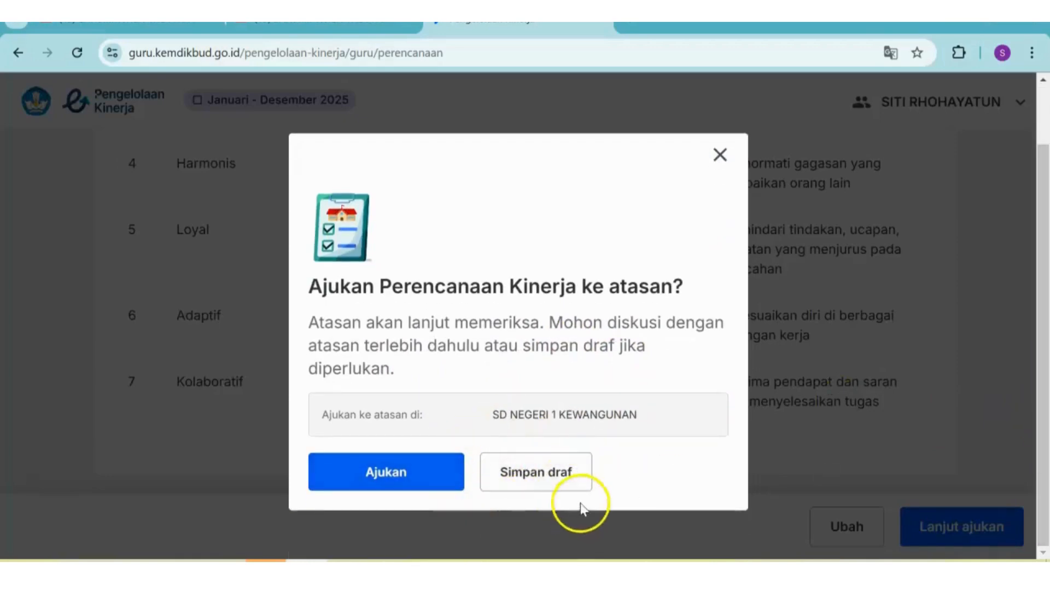
pyautogui.click(408, 472)
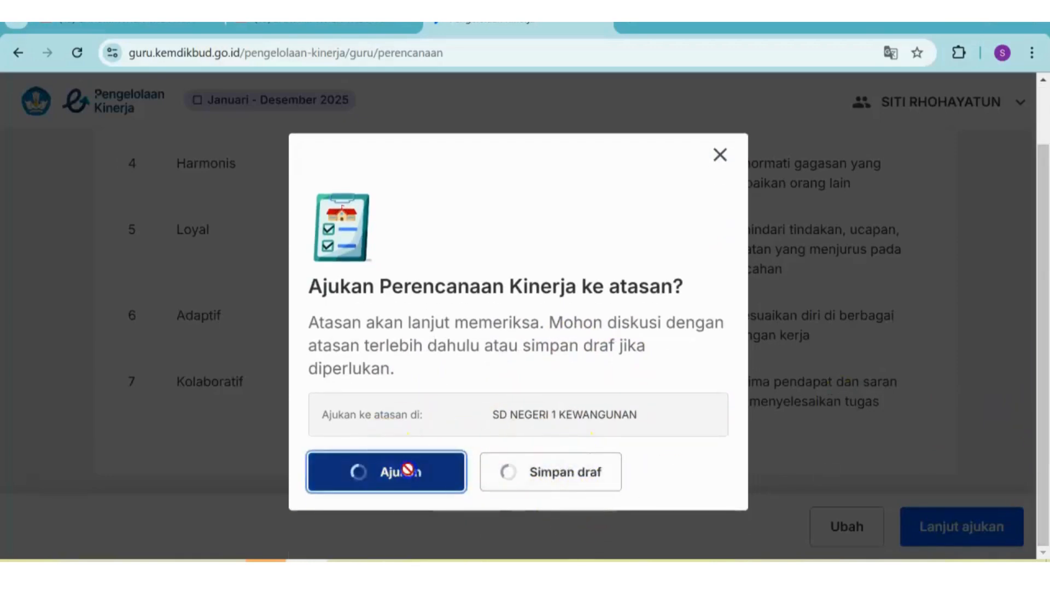
pyautogui.moveTo(1045, 383); pyautogui.dragTo(1044, 316)
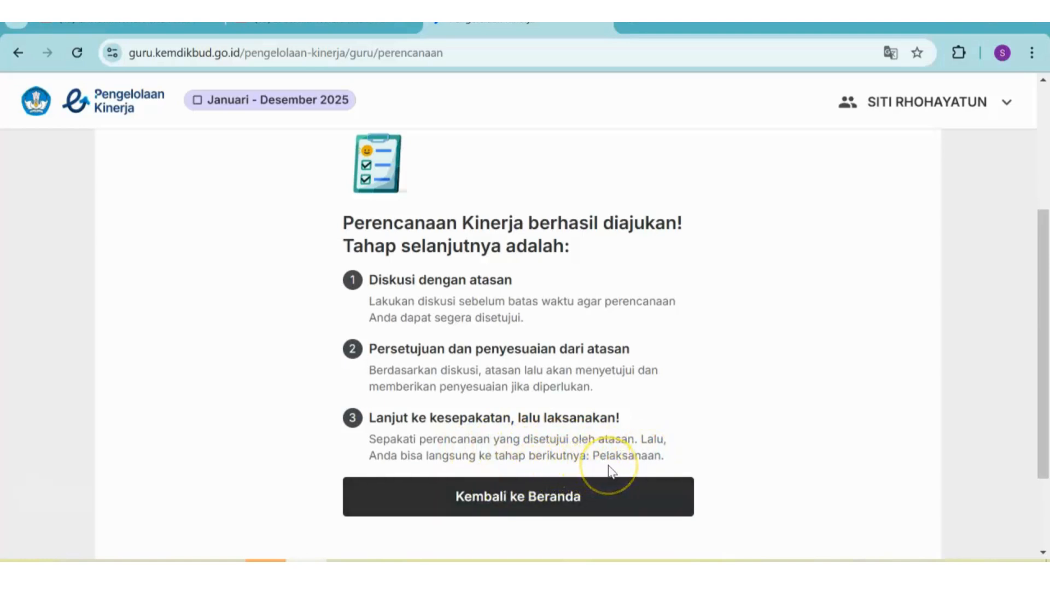
pyautogui.click(576, 498)
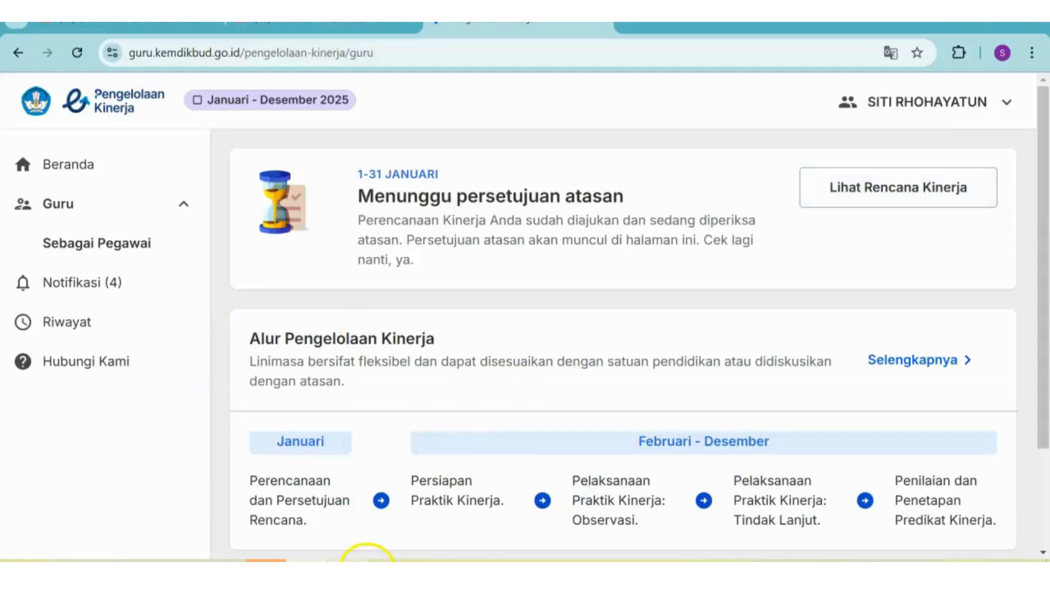
# Switch to the PowerPoint presentation "Panduan - Pengelolaan Kinerja".
pyautogui.moveTo(392, 563)
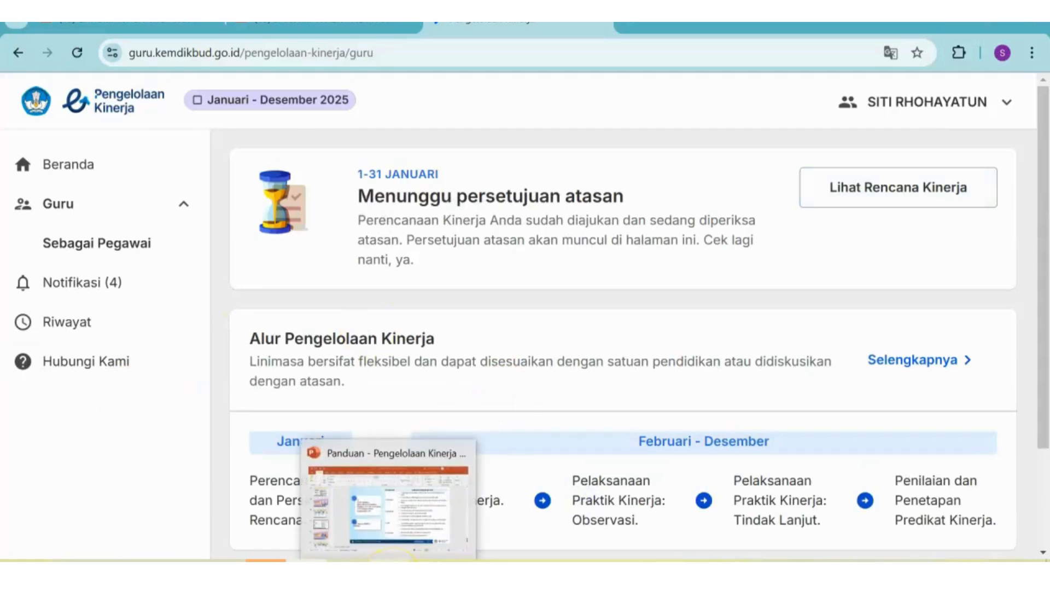